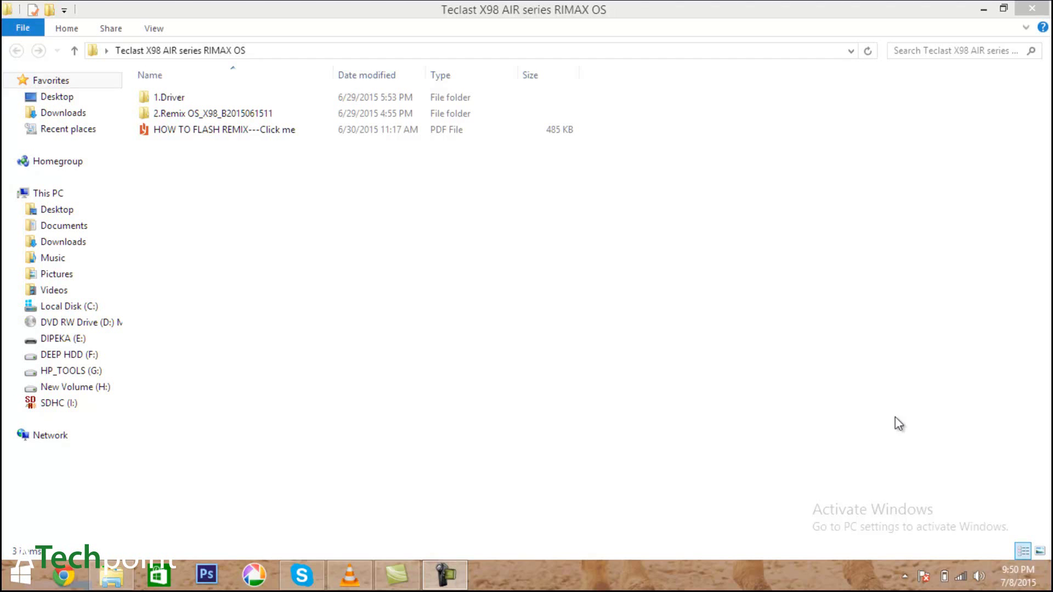
Launch IntelAndroidDrvSetup1.5.0 from 1.Driver\Driver and start installing with the default options
{"action": "double_click", "coordinate": [219, 100]}
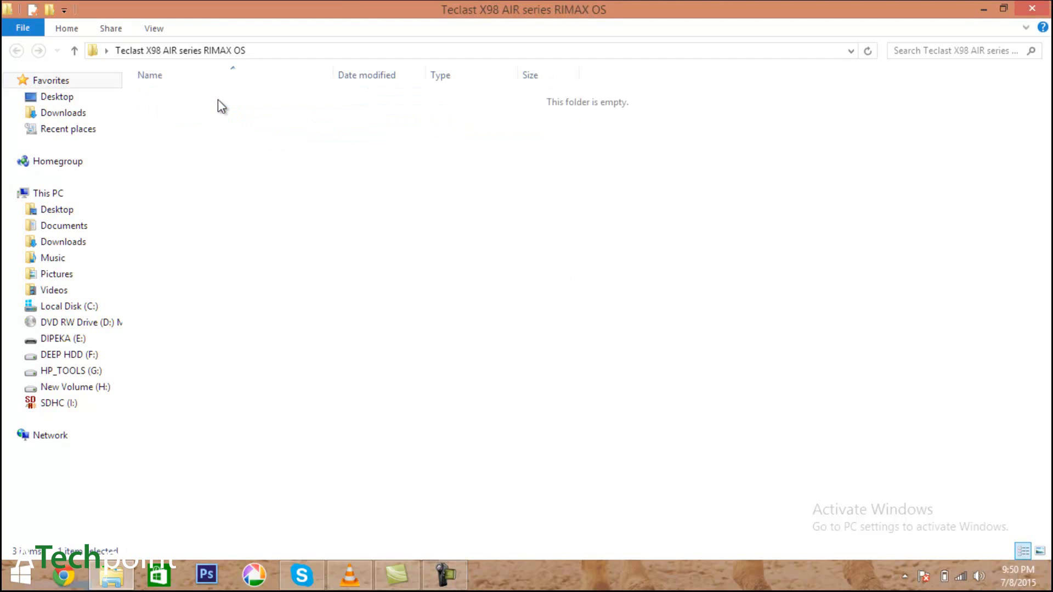
{"action": "double_click", "coordinate": [218, 100]}
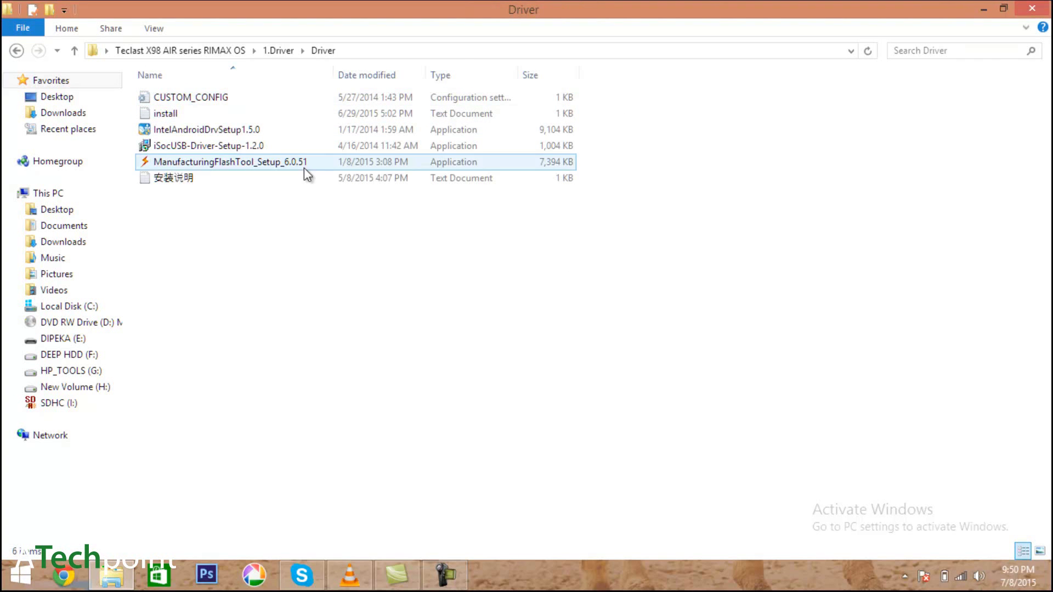
{"action": "double_click", "coordinate": [217, 135]}
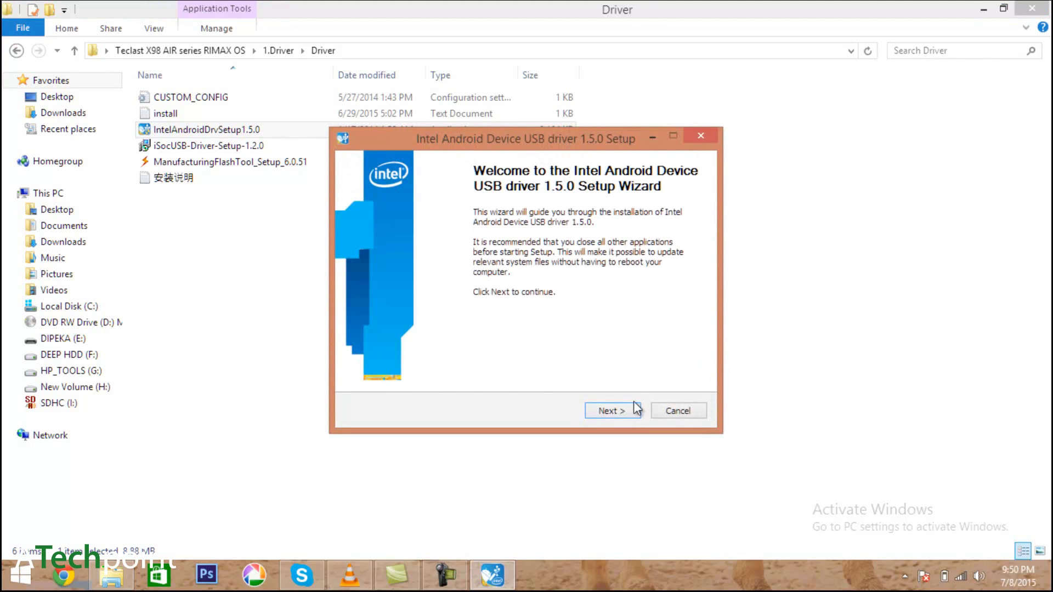
{"action": "left_click", "coordinate": [624, 413]}
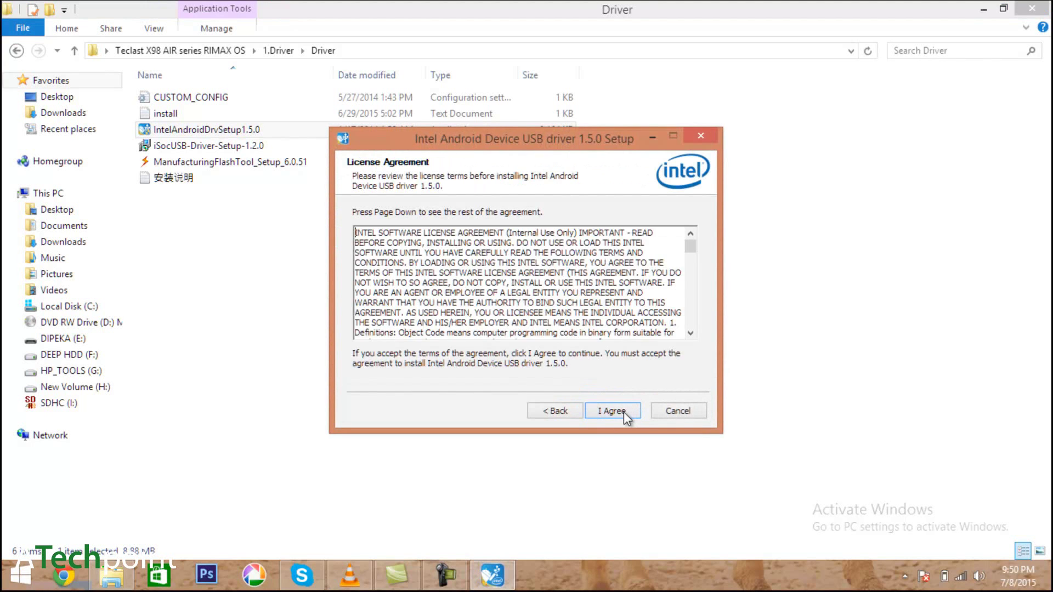
{"action": "left_click", "coordinate": [624, 412]}
{"action": "left_click", "coordinate": [624, 412]}
{"action": "left_click", "coordinate": [623, 412]}
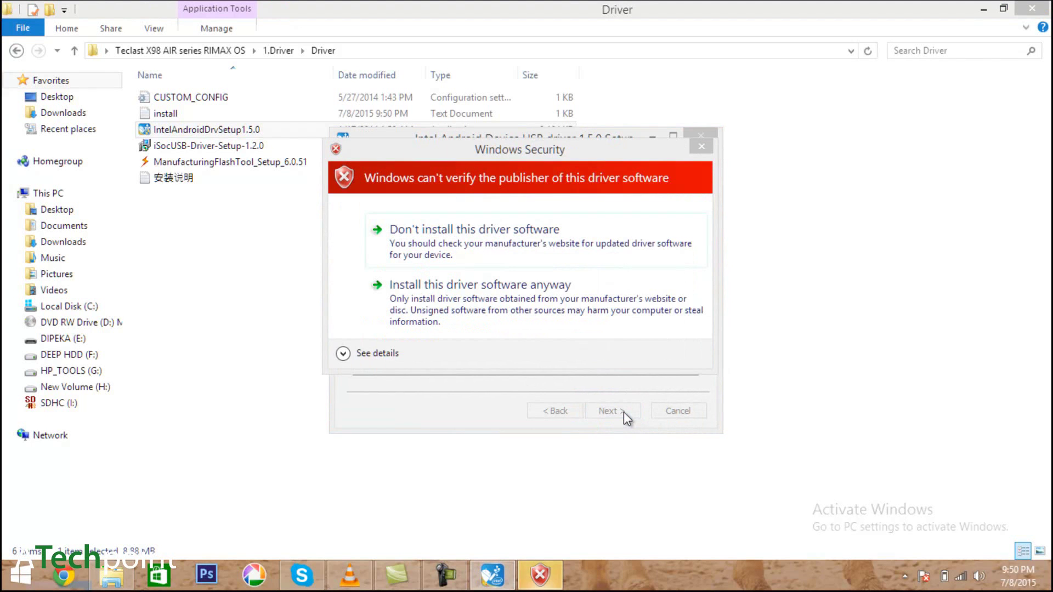
Approve every unsigned Intel driver, then close the completed driver installer
{"action": "left_click", "coordinate": [545, 334]}
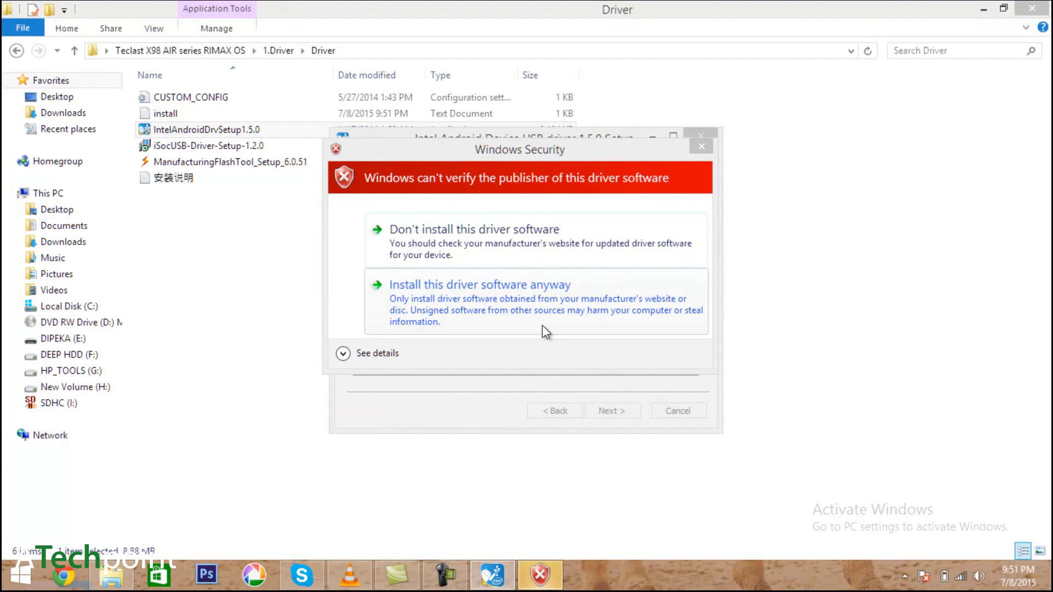
{"action": "left_click", "coordinate": [545, 331]}
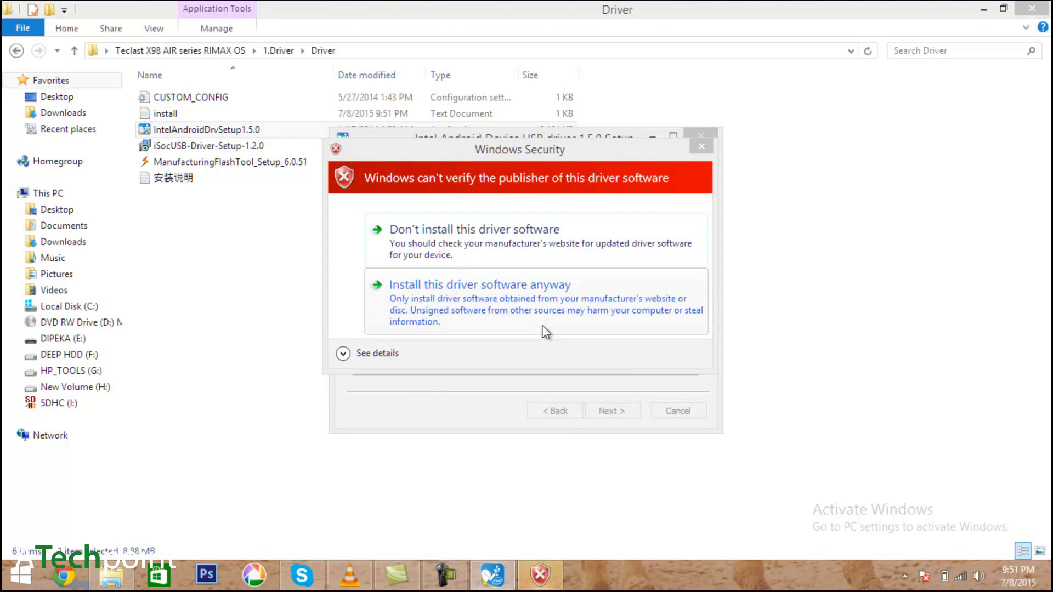
{"action": "left_click", "coordinate": [545, 332]}
{"action": "left_click", "coordinate": [545, 331]}
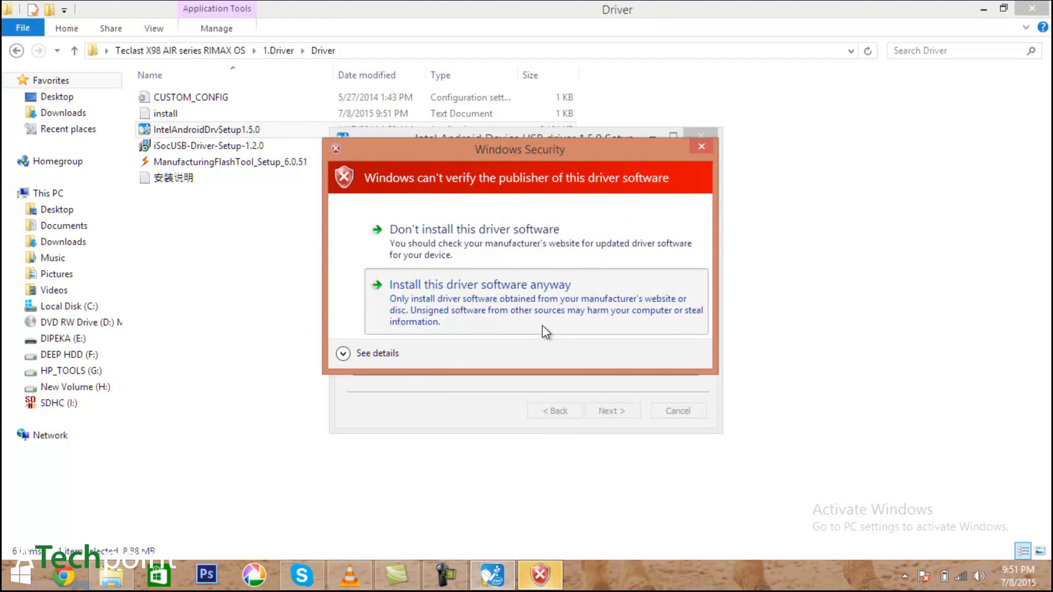
{"action": "left_click", "coordinate": [545, 331]}
{"action": "left_click", "coordinate": [545, 331]}
{"action": "left_click", "coordinate": [638, 341]}
{"action": "left_click", "coordinate": [613, 411]}
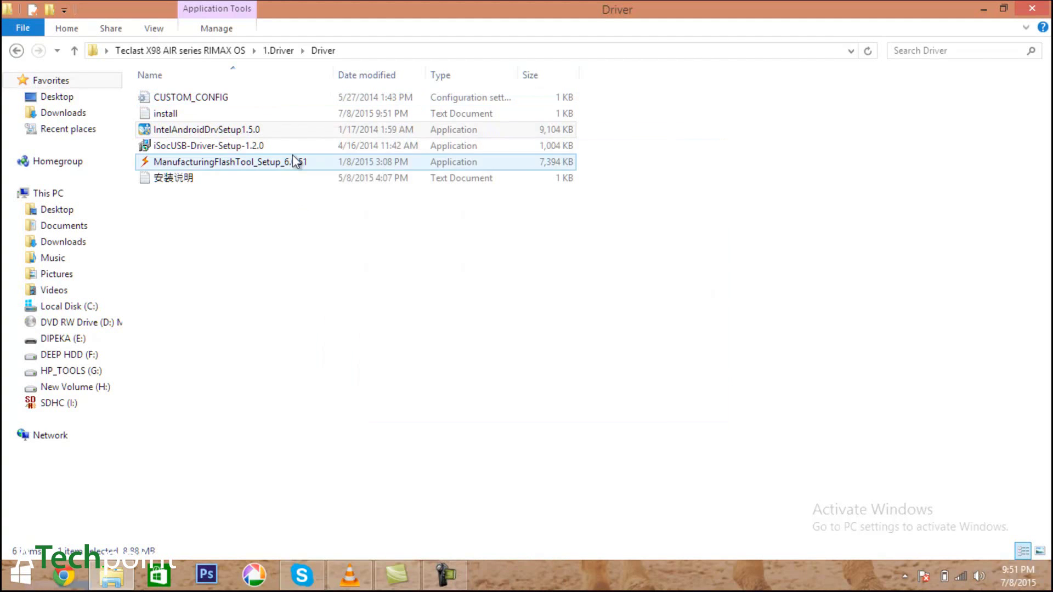
Install iSocUSB-Driver-Setup-1.2.0 as administrator, accepting the licence and allowing the unsigned driver
{"action": "left_click", "coordinate": [291, 152]}
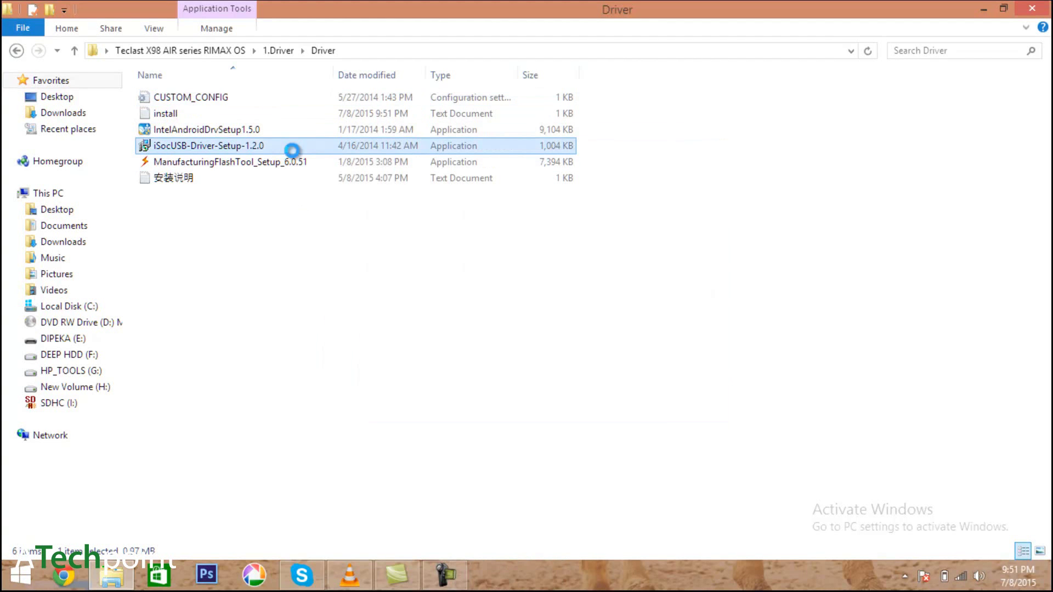
{"action": "right_click", "coordinate": [292, 148]}
{"action": "key", "text": "Return"}
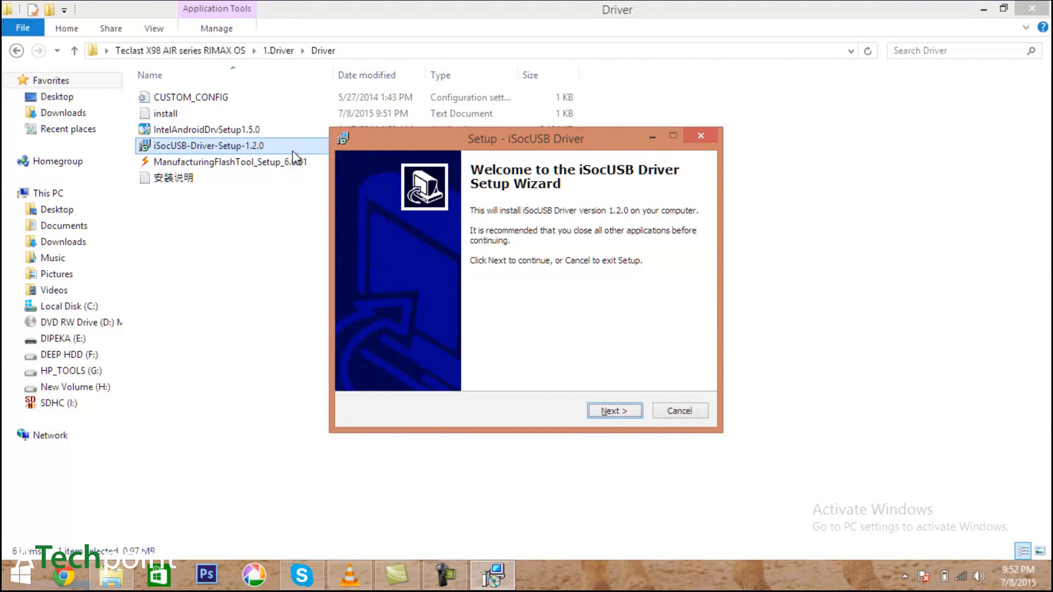
{"action": "left_click", "coordinate": [619, 410]}
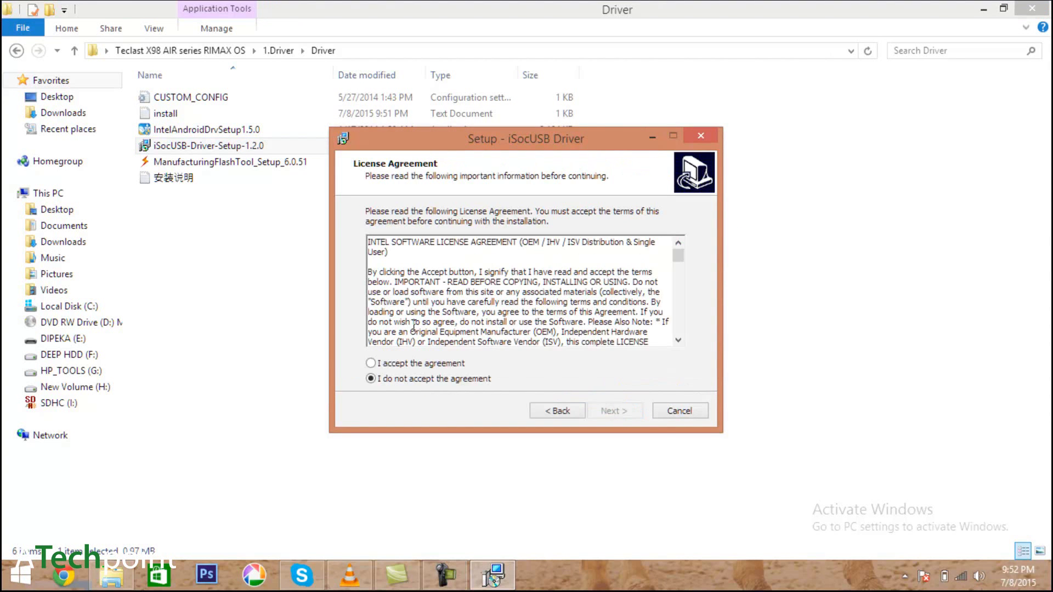
{"action": "left_click", "coordinate": [428, 365]}
{"action": "left_click", "coordinate": [612, 410]}
{"action": "left_click", "coordinate": [612, 411]}
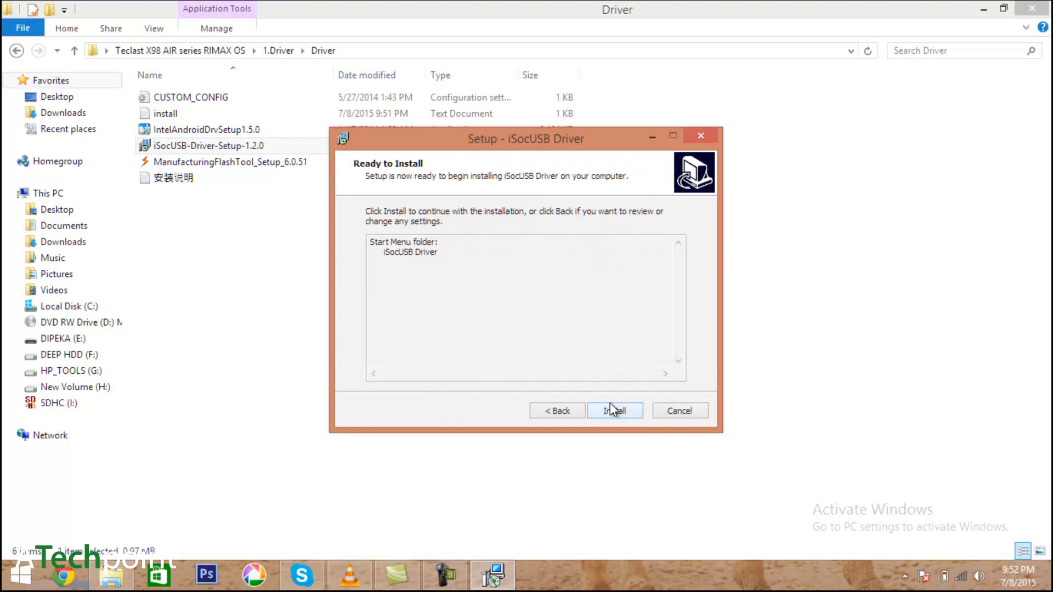
{"action": "left_click", "coordinate": [612, 410]}
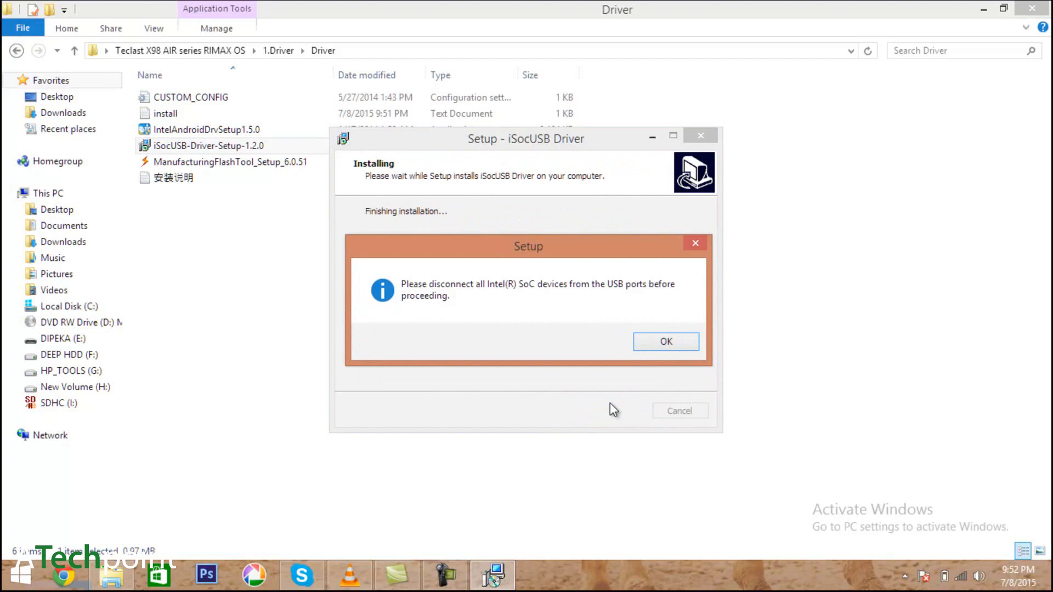
{"action": "left_click", "coordinate": [662, 343]}
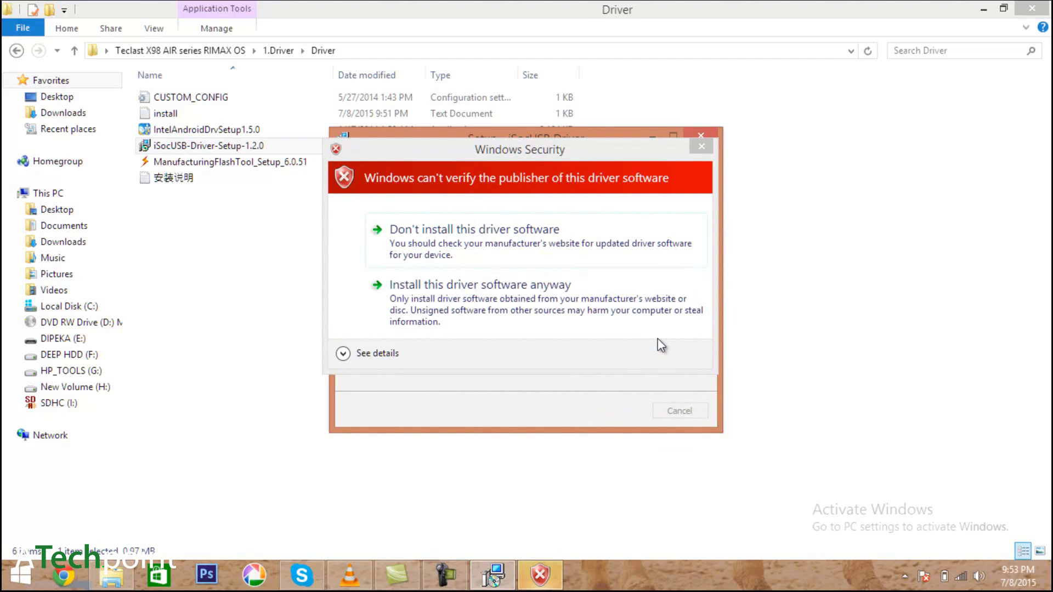
{"action": "left_click", "coordinate": [659, 302]}
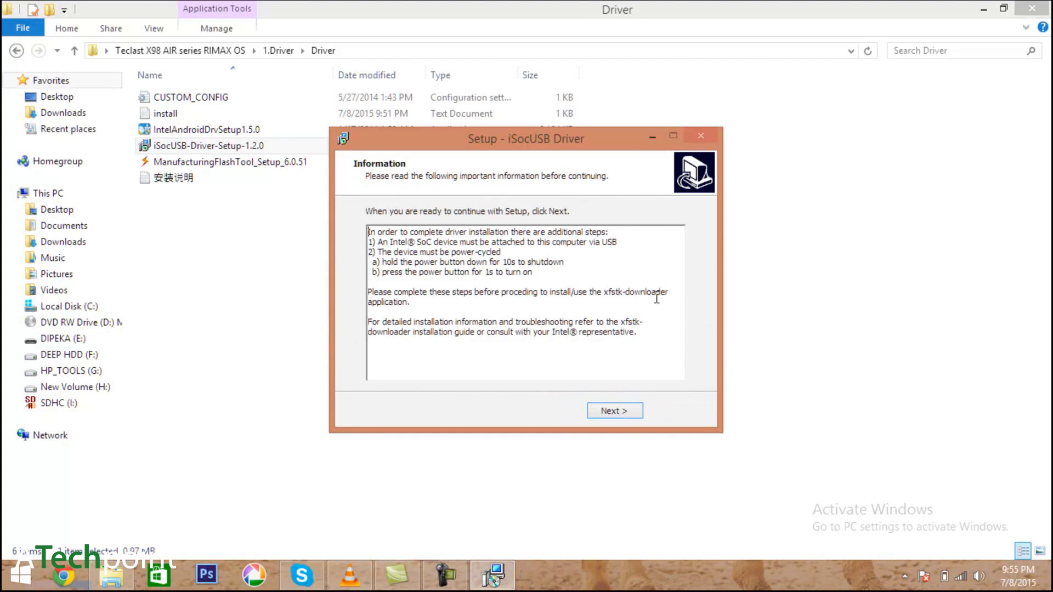
Close the finished iSocUSB setup and run ManufacturingFlashTool_Setup_6.0.51 as administrator
{"action": "left_click", "coordinate": [607, 410]}
{"action": "left_click", "coordinate": [606, 413]}
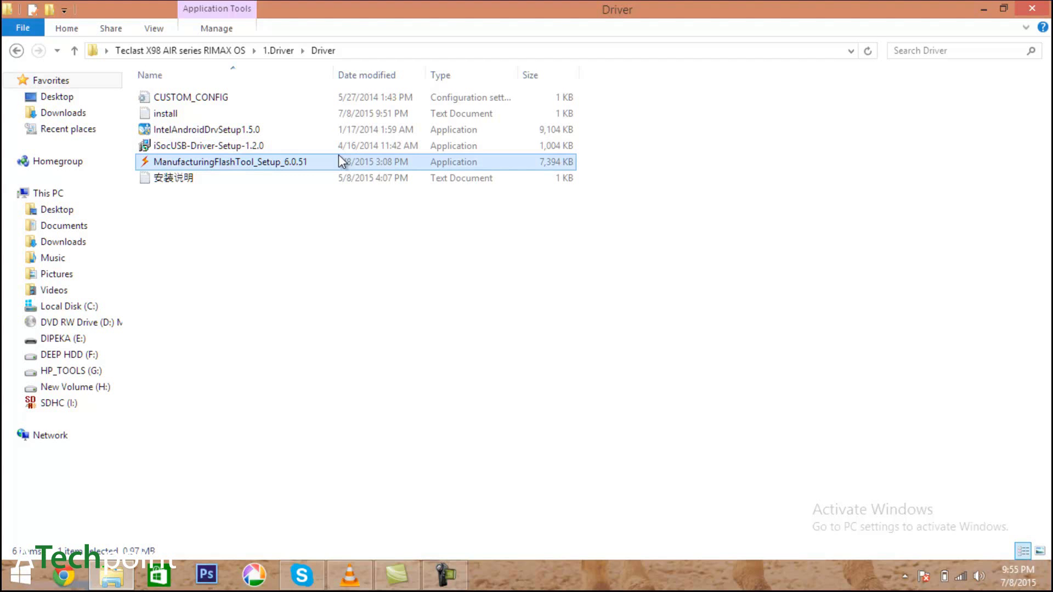
{"action": "right_click", "coordinate": [338, 155]}
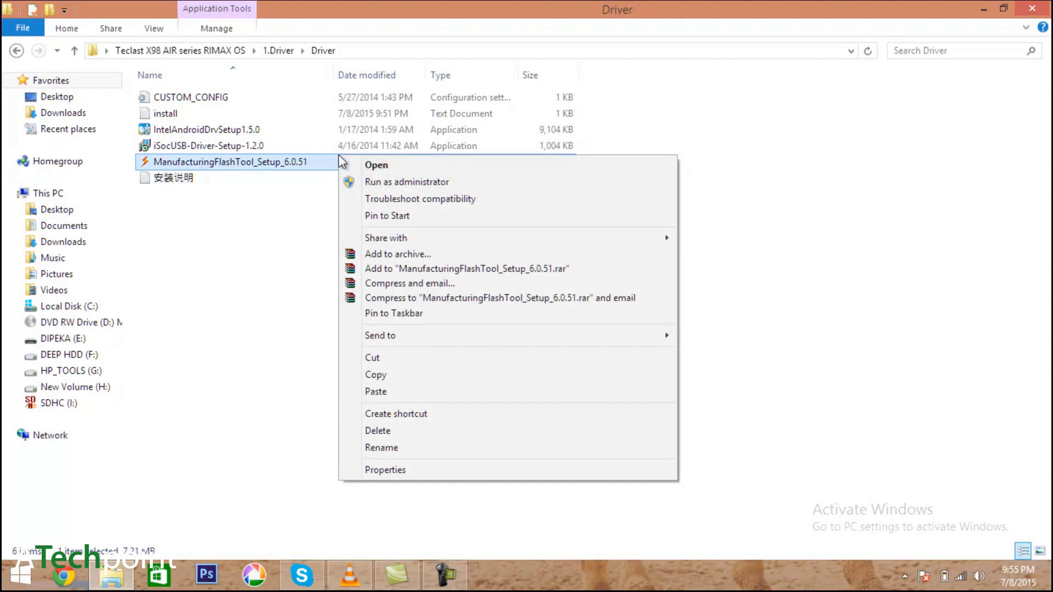
{"action": "key", "text": "Down"}
{"action": "key", "text": "Return"}
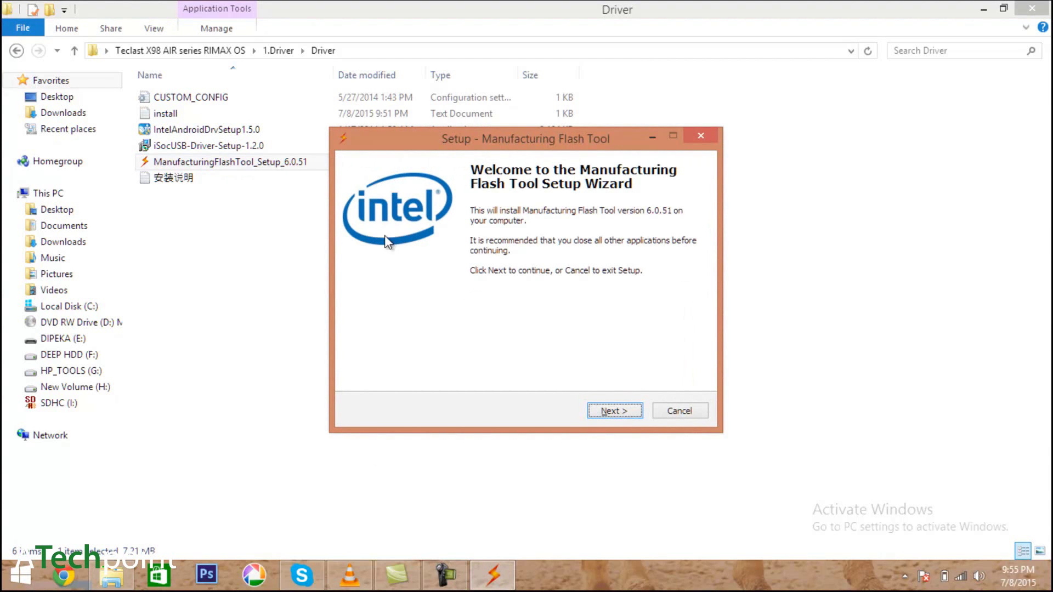
Install Manufacturing Flash Tool 6.0.51 with default settings, without launching it afterwards
{"action": "left_click", "coordinate": [617, 412]}
{"action": "left_click", "coordinate": [411, 364]}
{"action": "left_click", "coordinate": [618, 412]}
{"action": "left_click", "coordinate": [618, 413]}
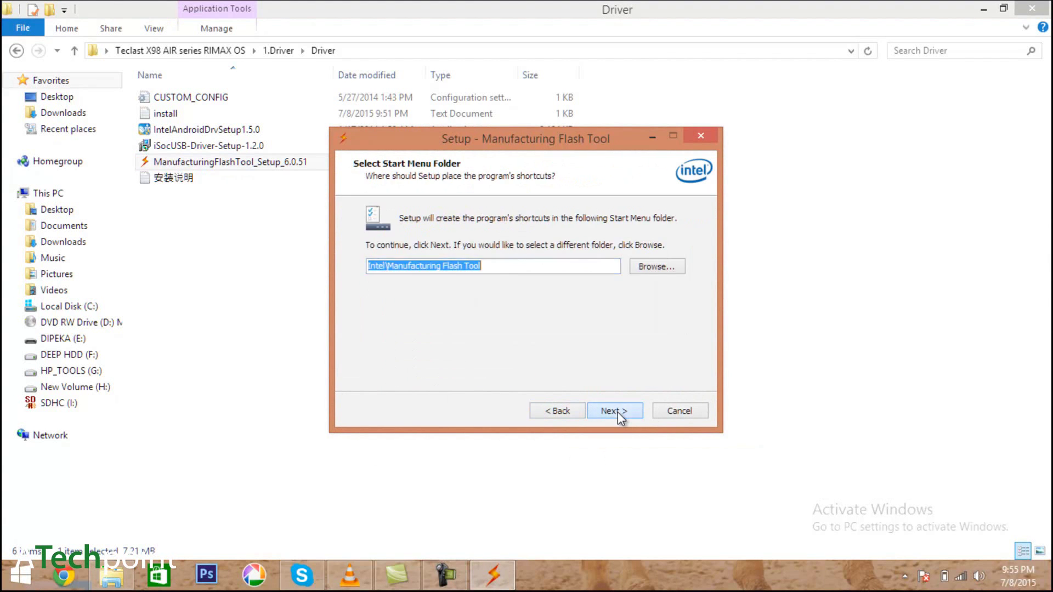
{"action": "left_click", "coordinate": [618, 413]}
{"action": "left_click", "coordinate": [618, 412]}
{"action": "left_click", "coordinate": [618, 413]}
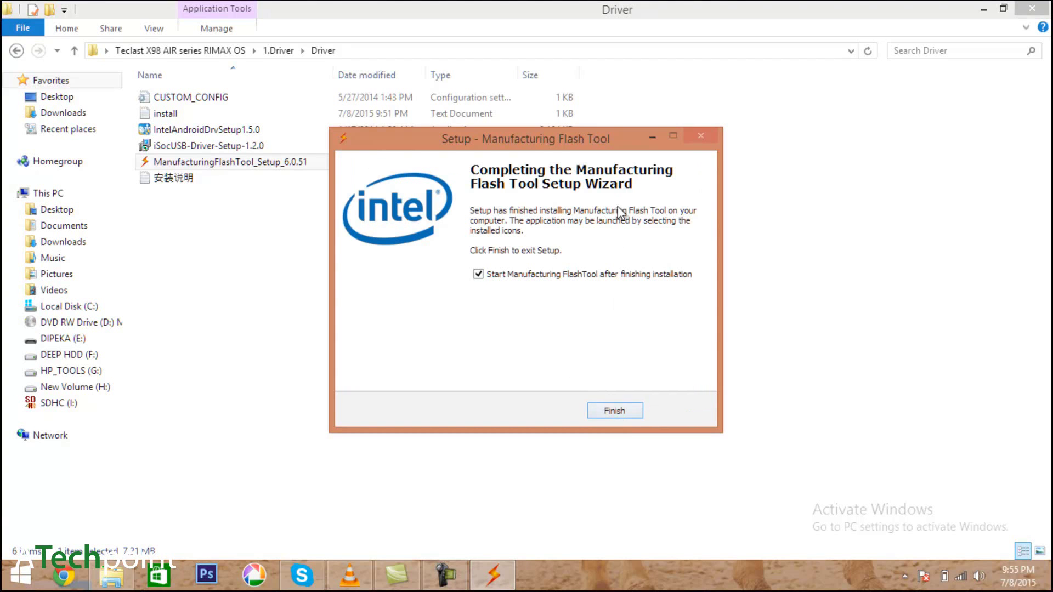
{"action": "left_click", "coordinate": [607, 275]}
{"action": "left_click", "coordinate": [609, 411]}
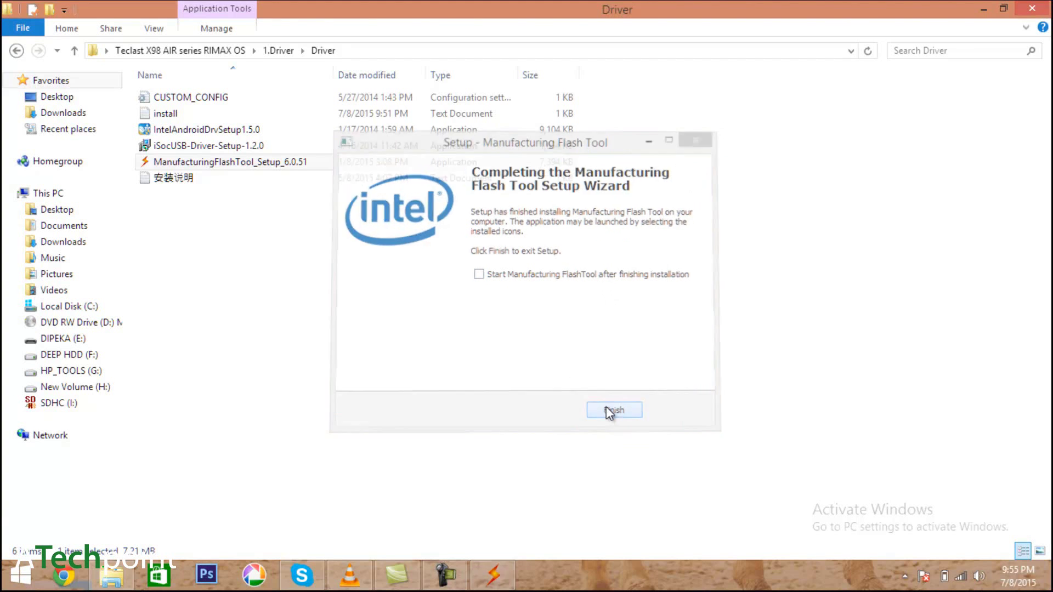
Copy the CUSTOM_CONFIG file
{"action": "left_click", "coordinate": [175, 98]}
{"action": "right_click", "coordinate": [176, 102]}
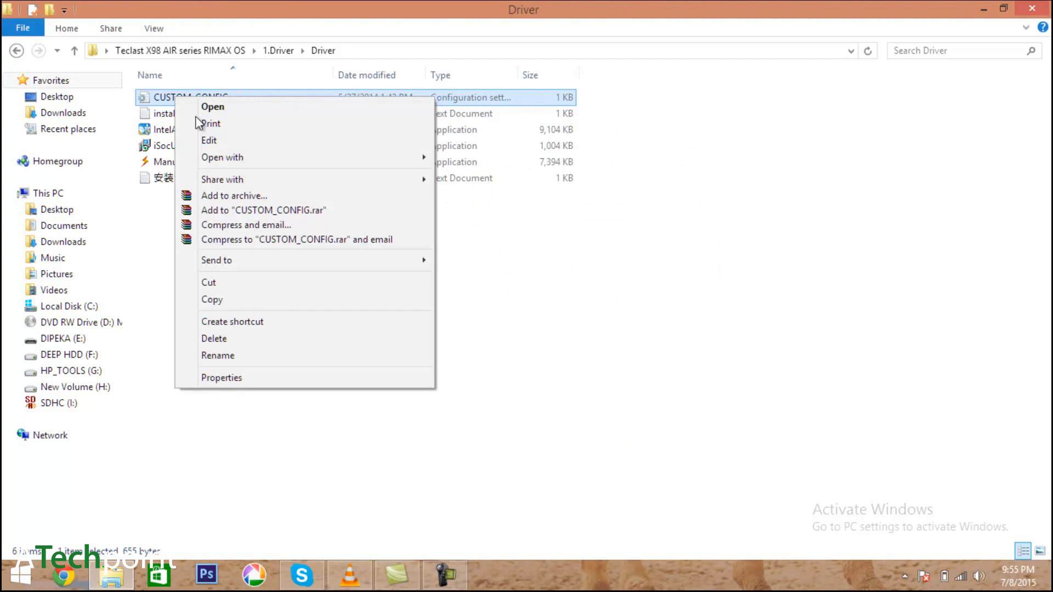
{"action": "left_click", "coordinate": [241, 301]}
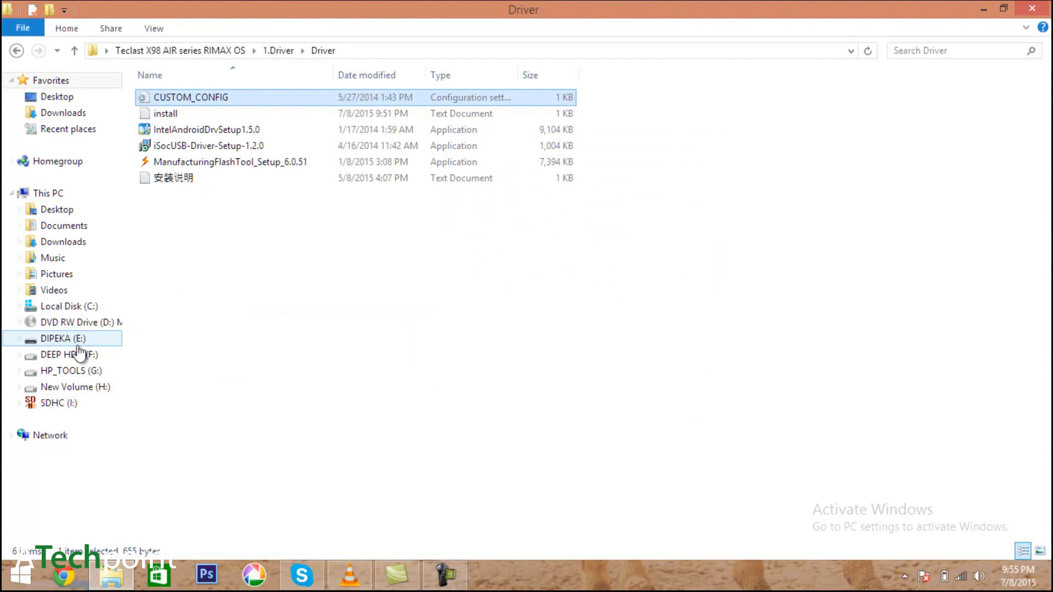
Paste CUSTOM_CONFIG into C:\Program Files\Intel\Manufacturing Flash Tool, allowing the protected-folder copy
{"action": "left_click", "coordinate": [62, 308]}
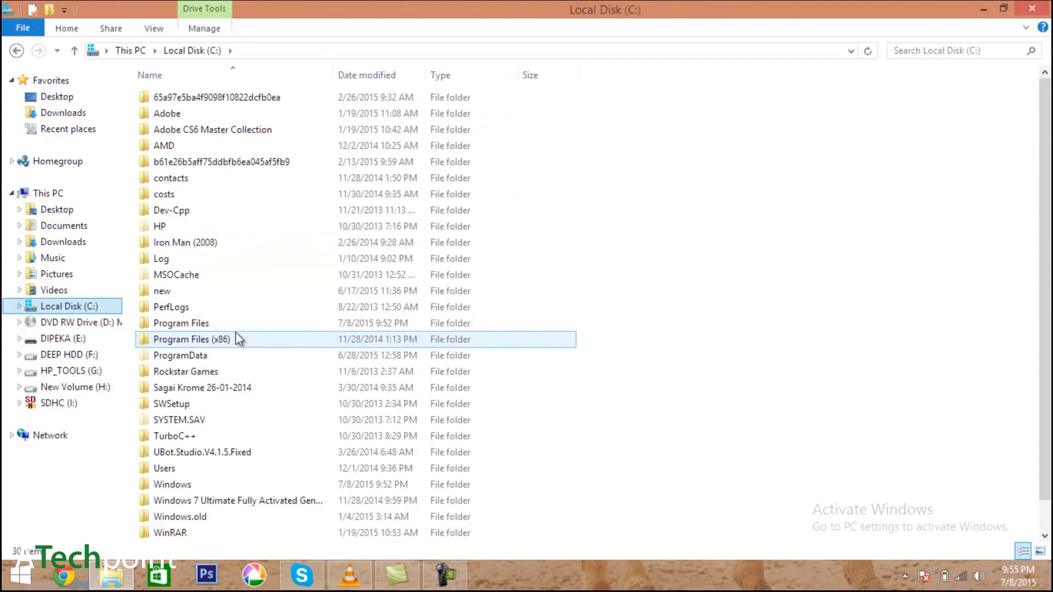
{"action": "double_click", "coordinate": [236, 324]}
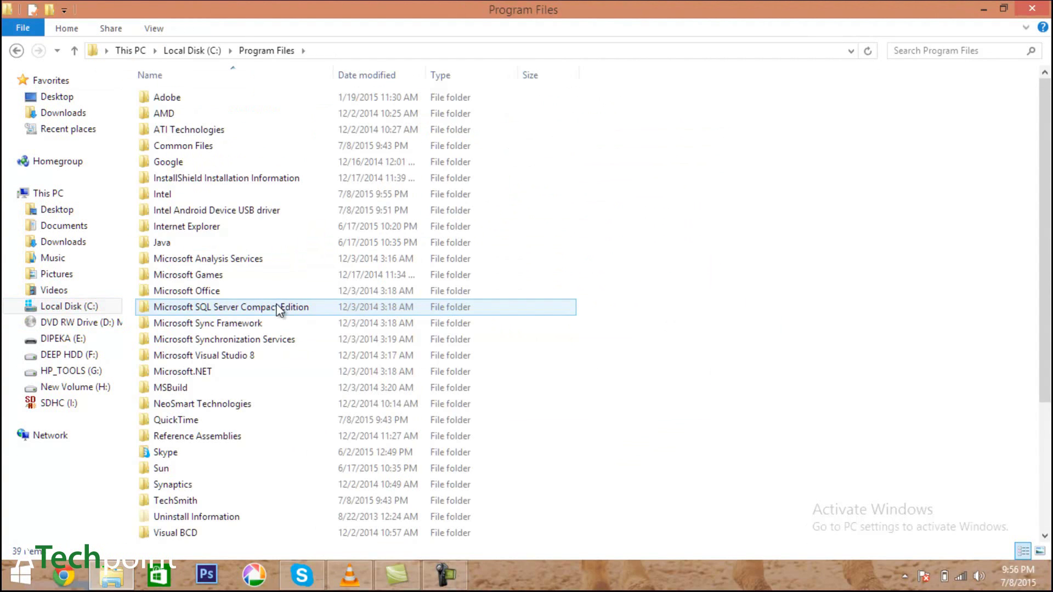
{"action": "double_click", "coordinate": [215, 195]}
{"action": "double_click", "coordinate": [221, 99]}
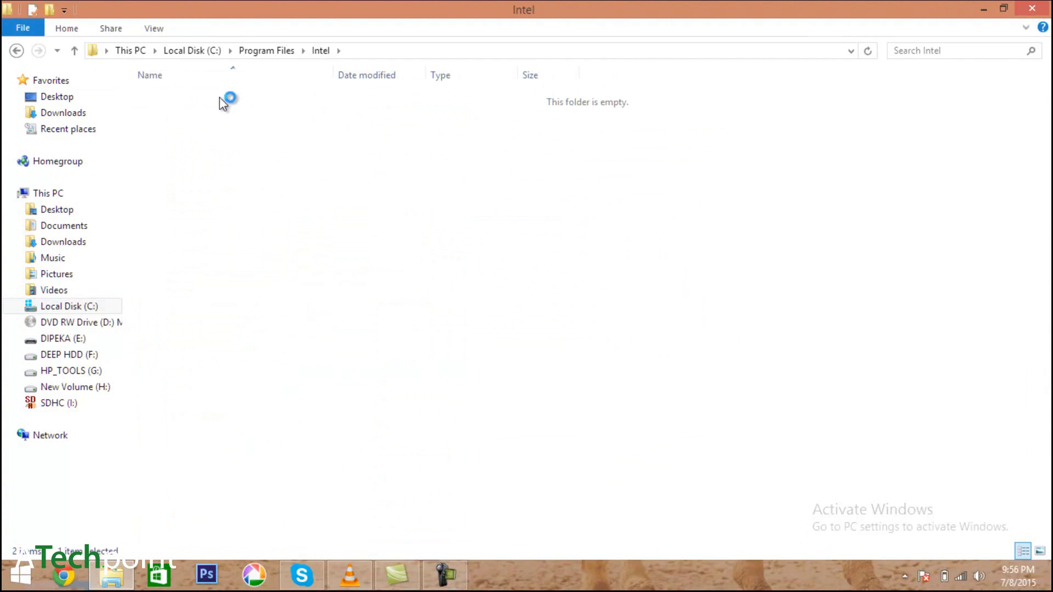
{"action": "right_click", "coordinate": [890, 369]}
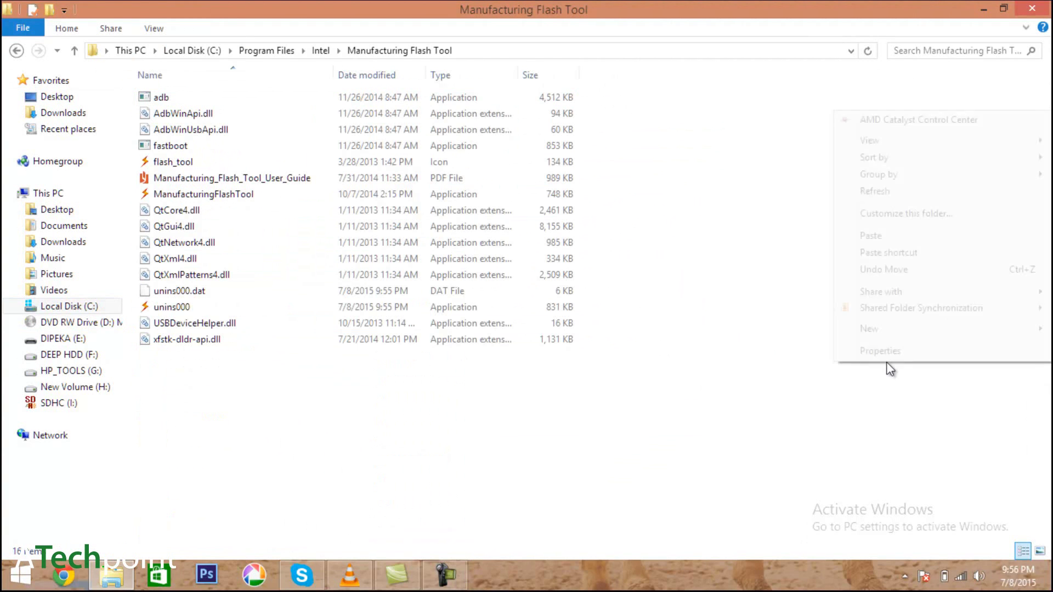
{"action": "left_click", "coordinate": [925, 235]}
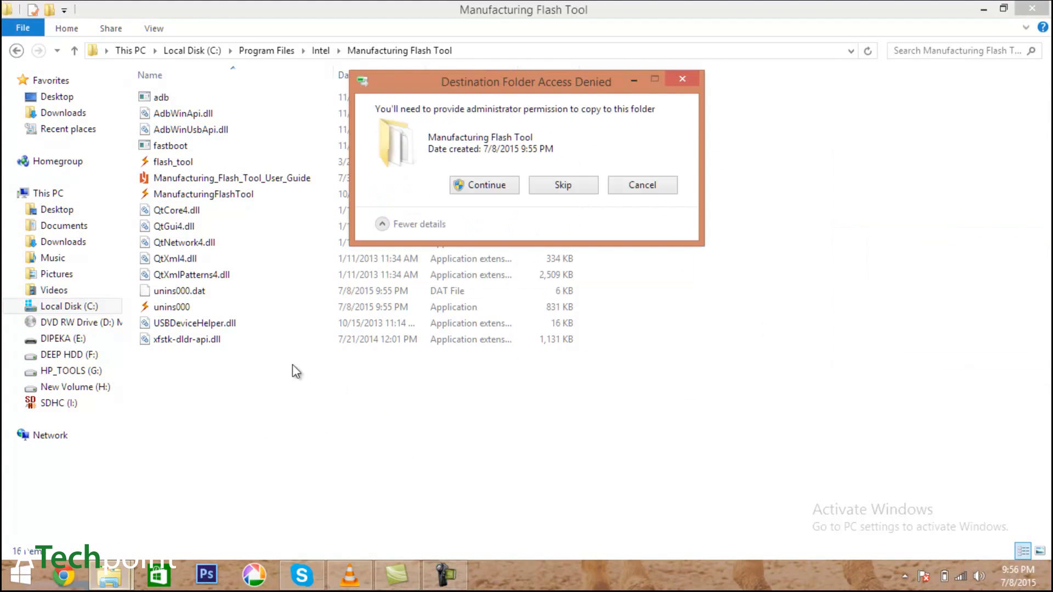
{"action": "left_click", "coordinate": [463, 185]}
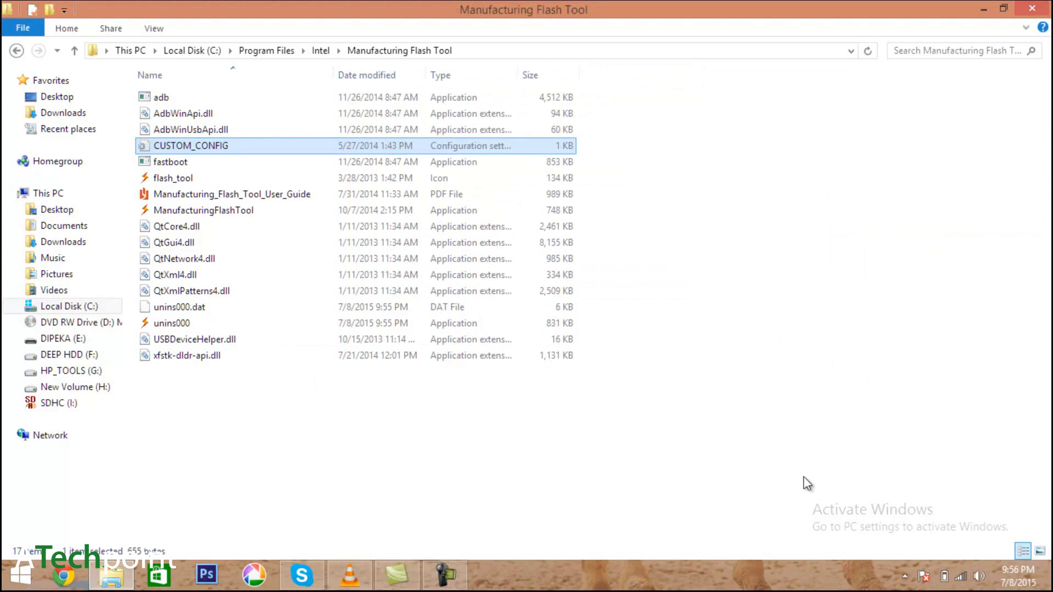
Show the Local Disk (C:) contents and select the t archive
{"action": "left_click", "coordinate": [70, 306]}
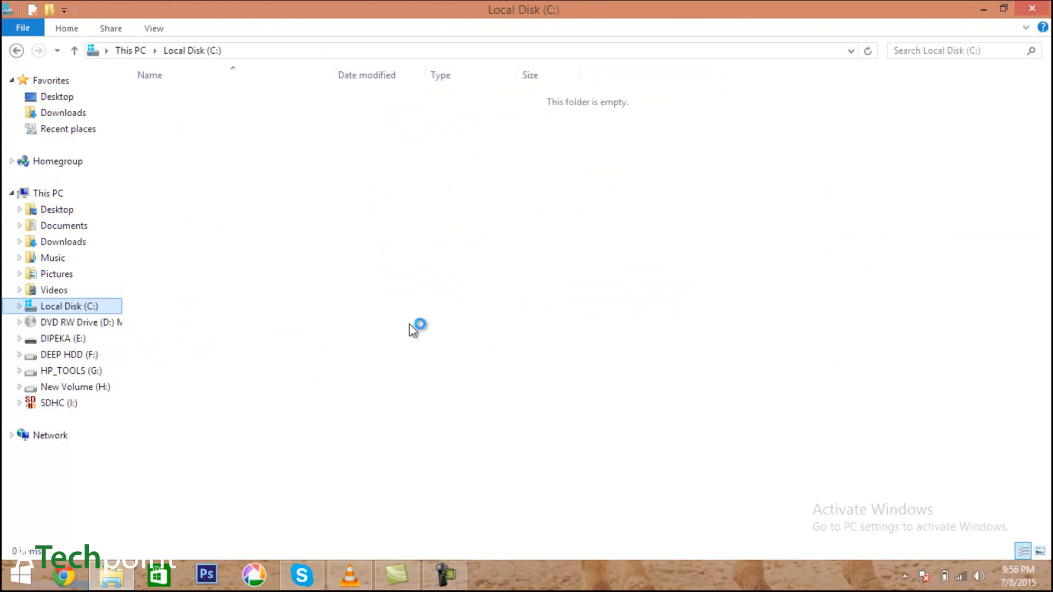
{"action": "scroll", "coordinate": [1048, 323], "scroll_direction": "down", "scroll_amount": 1}
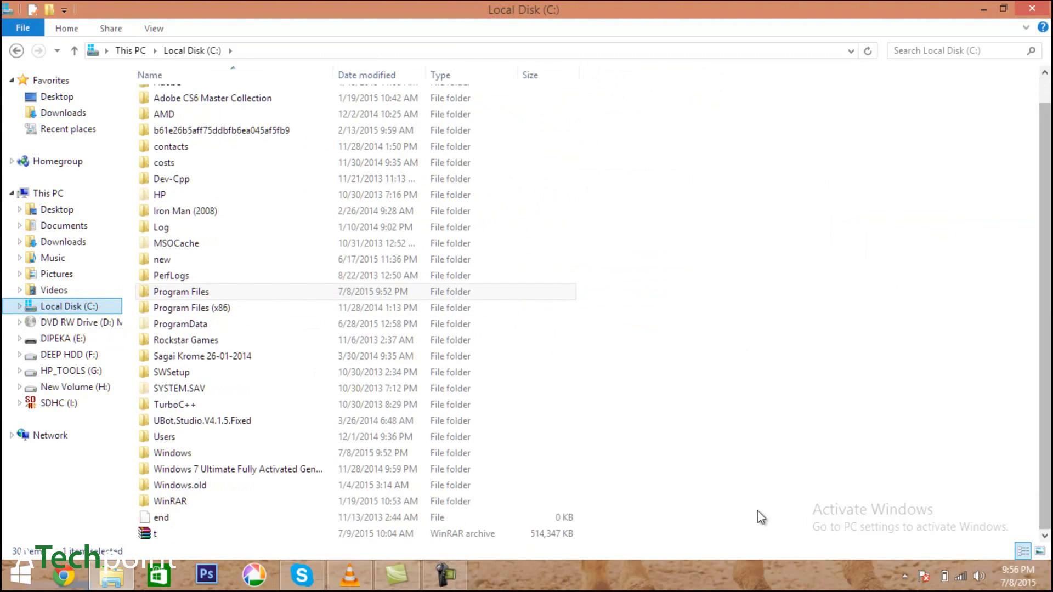
{"action": "left_click", "coordinate": [552, 535]}
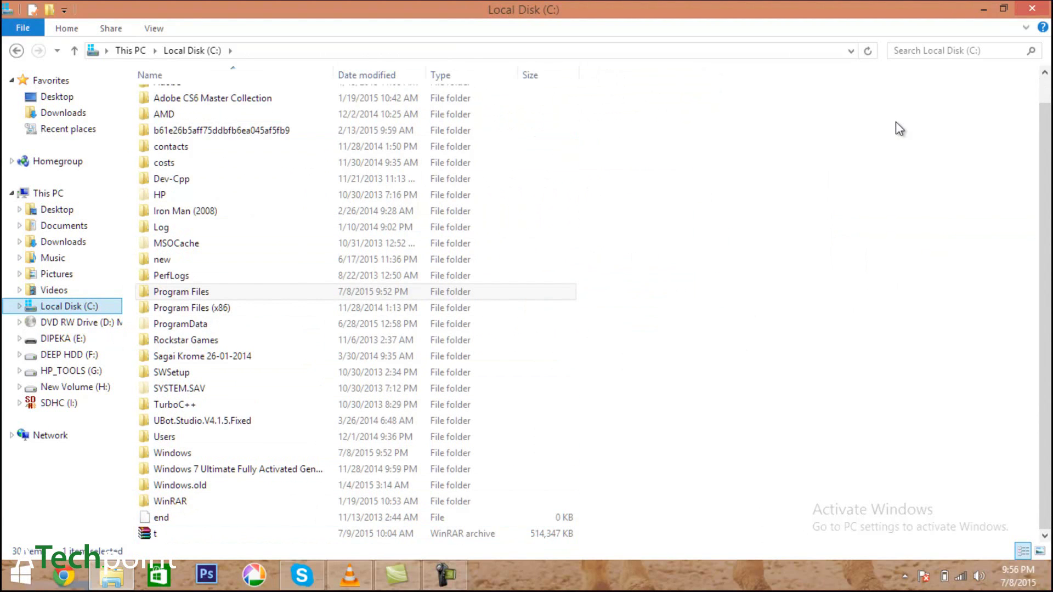
{"action": "scroll", "coordinate": [1035, 101], "scroll_direction": "up", "scroll_amount": 1}
Launch Manufacturing Flash Tool from the Start screen's Apps list
{"action": "key", "text": "super"}
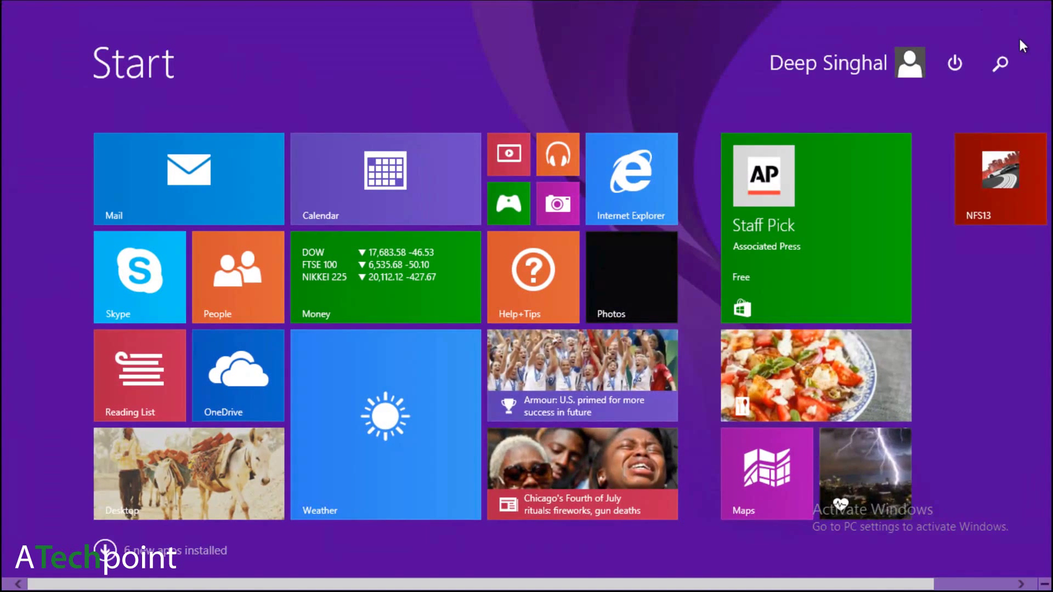
{"action": "left_click", "coordinate": [1000, 62]}
{"action": "type", "text": "intel ma"}
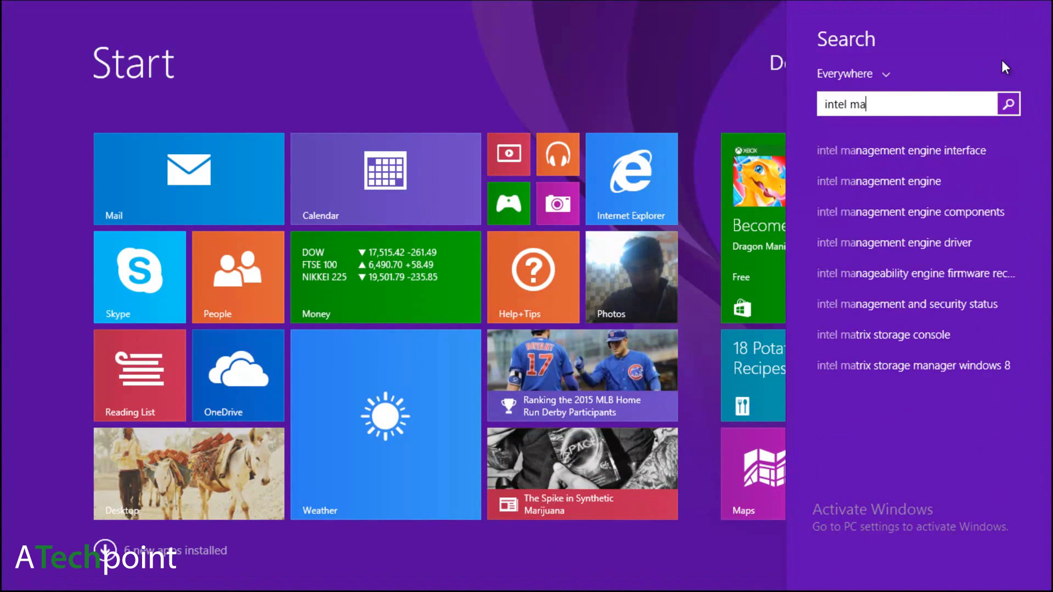
{"action": "key", "text": "BackSpace"}
{"action": "key", "text": "BackSpace"}
{"action": "key", "text": "BackSpace"}
{"action": "key", "text": "BackSpace"}
{"action": "key", "text": "BackSpace"}
{"action": "key", "text": "BackSpace"}
{"action": "key", "text": "BackSpace"}
{"action": "key", "text": "BackSpace"}
{"action": "key", "text": "Escape"}
{"action": "left_click", "coordinate": [202, 550]}
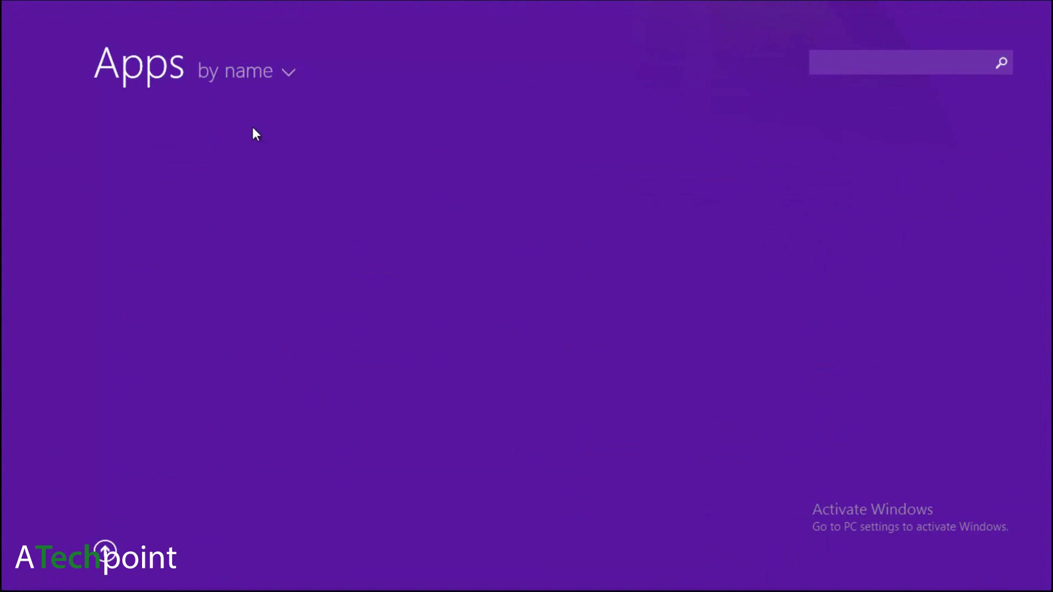
{"action": "left_click", "coordinate": [217, 160]}
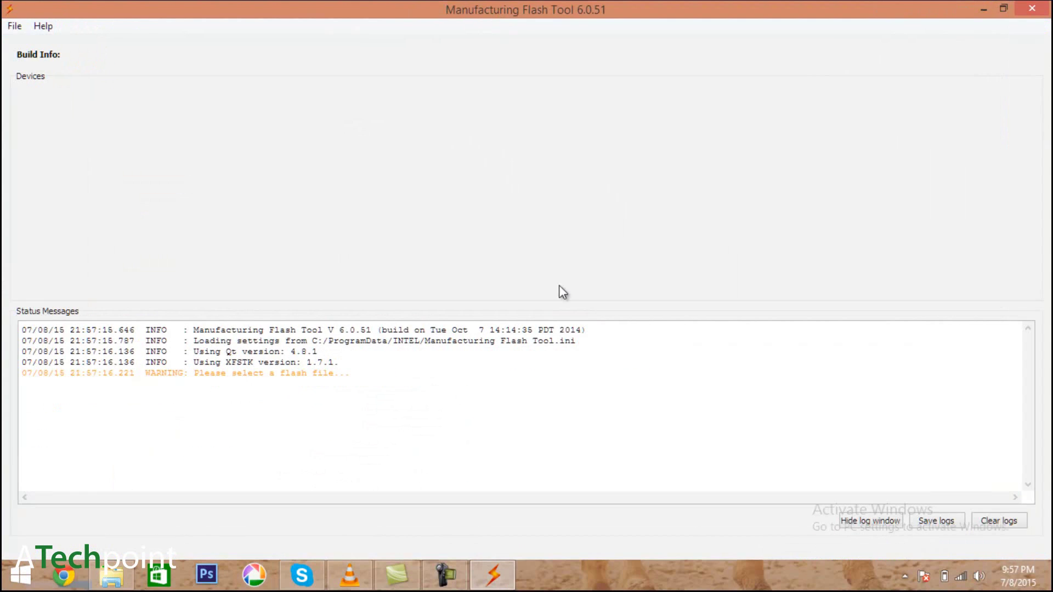
Narrow the flash tool window and dock the unlocked taskbar on the left screen edge
{"action": "double_click", "coordinate": [369, 8]}
{"action": "left_click_drag", "start_coordinate": [968, 177], "coordinate": [635, 176]}
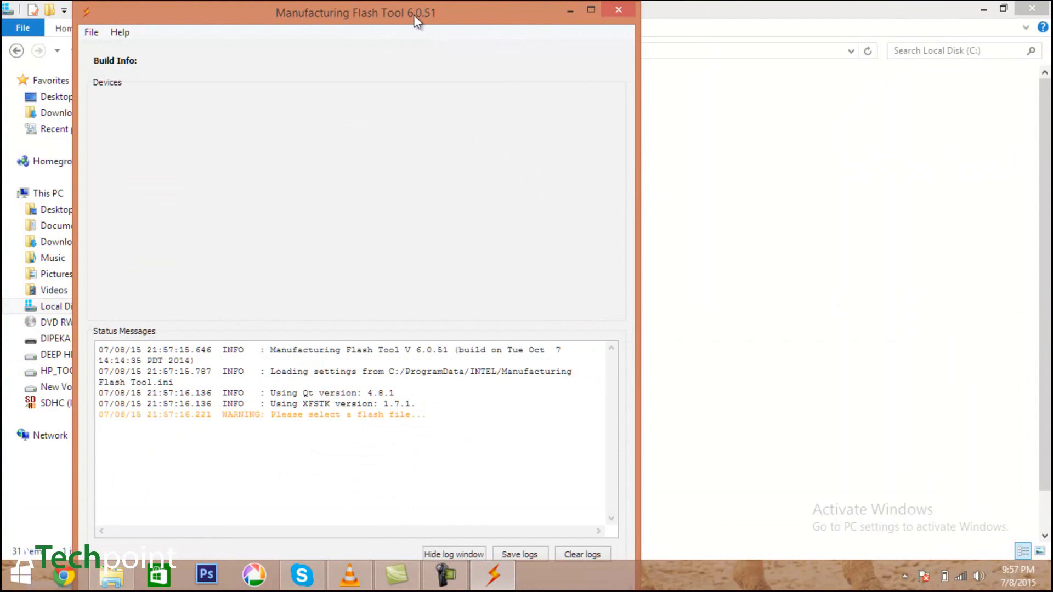
{"action": "right_click", "coordinate": [679, 575]}
{"action": "left_click", "coordinate": [729, 560]}
{"action": "left_click_drag", "start_coordinate": [729, 573], "coordinate": [350, 307]}
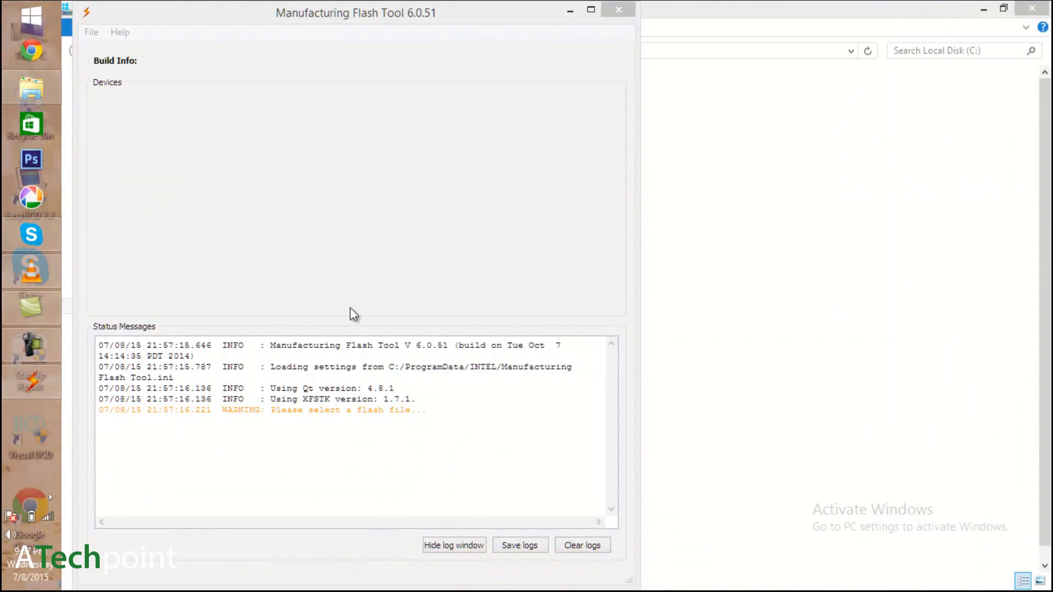
{"action": "left_click_drag", "start_coordinate": [310, 11], "coordinate": [398, 1]}
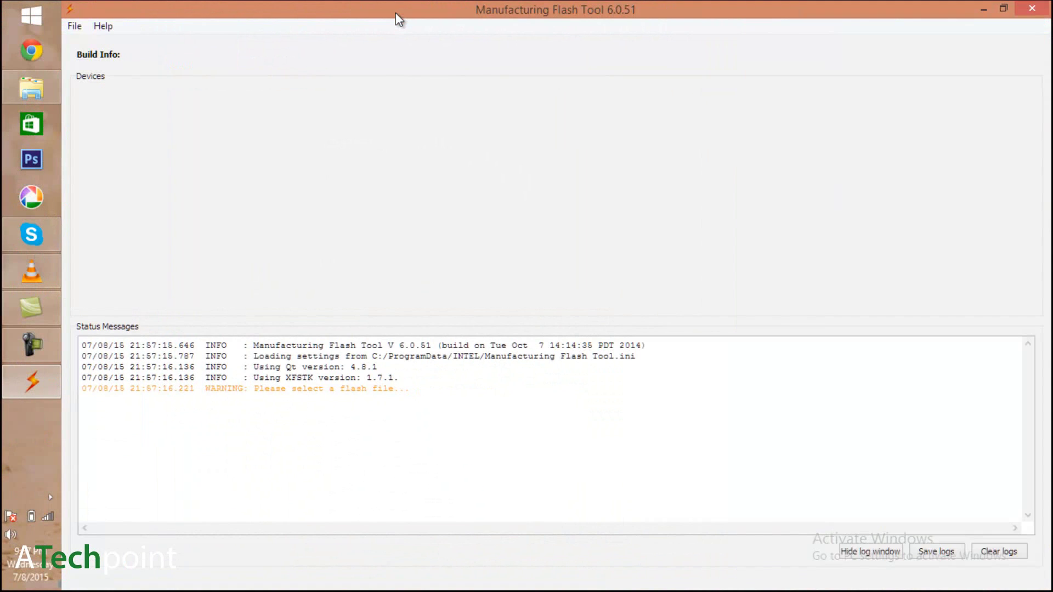
{"action": "double_click", "coordinate": [426, 4]}
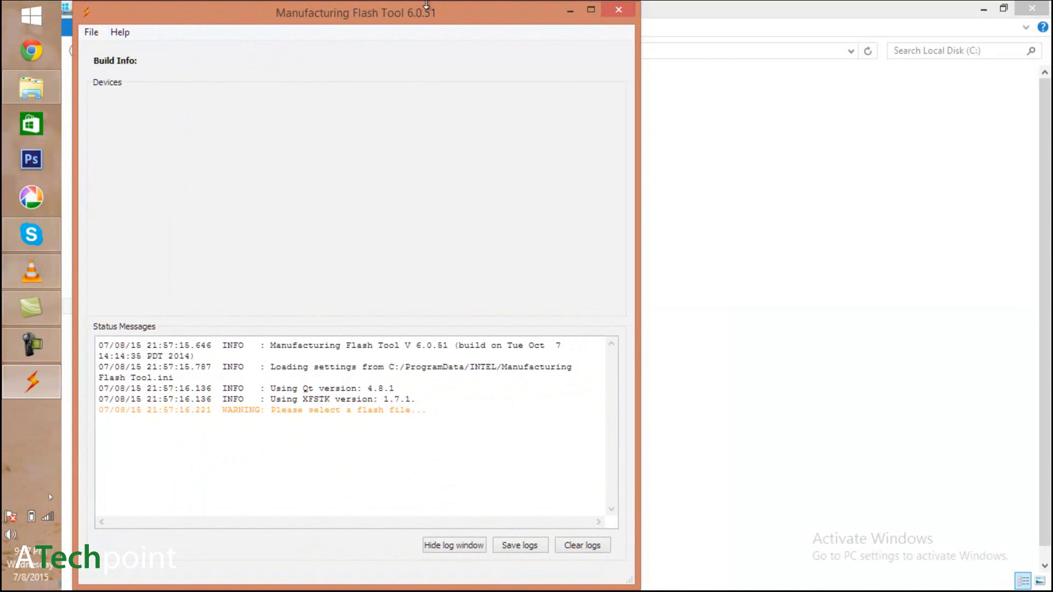
{"action": "left_click", "coordinate": [95, 34]}
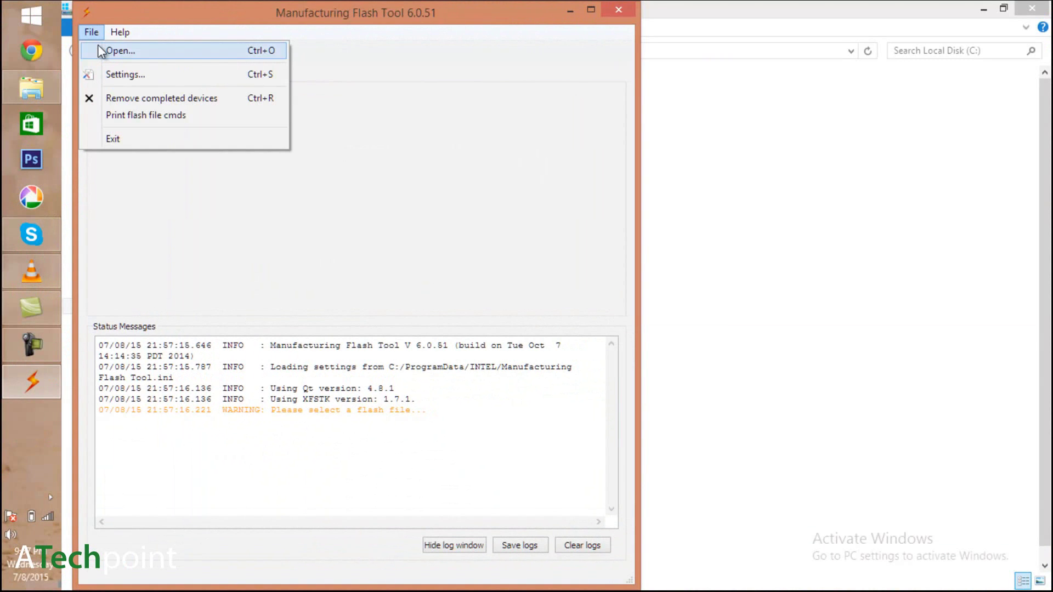
In File > Settings, change the SOC VID to 8087, enter a new SOC PID, and apply
{"action": "left_click", "coordinate": [109, 75]}
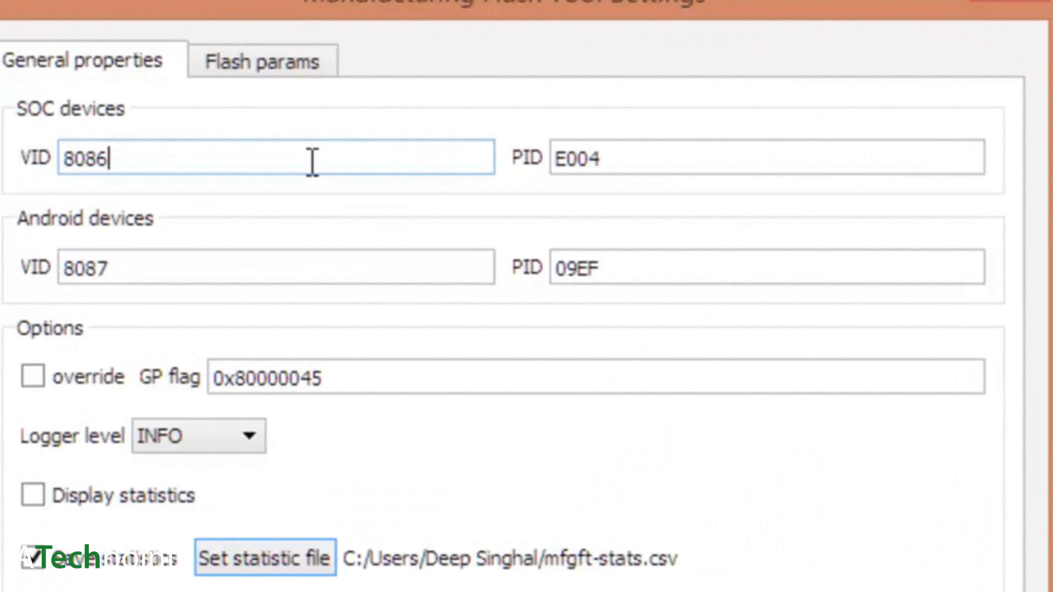
{"action": "key", "text": "BackSpace"}
{"action": "type", "text": "7"}
{"action": "left_click", "coordinate": [627, 171]}
{"action": "key", "text": "BackSpace"}
{"action": "key", "text": "BackSpace"}
{"action": "key", "text": "BackSpace"}
{"action": "key", "text": "BackSpace"}
{"action": "type", "text": "0"}
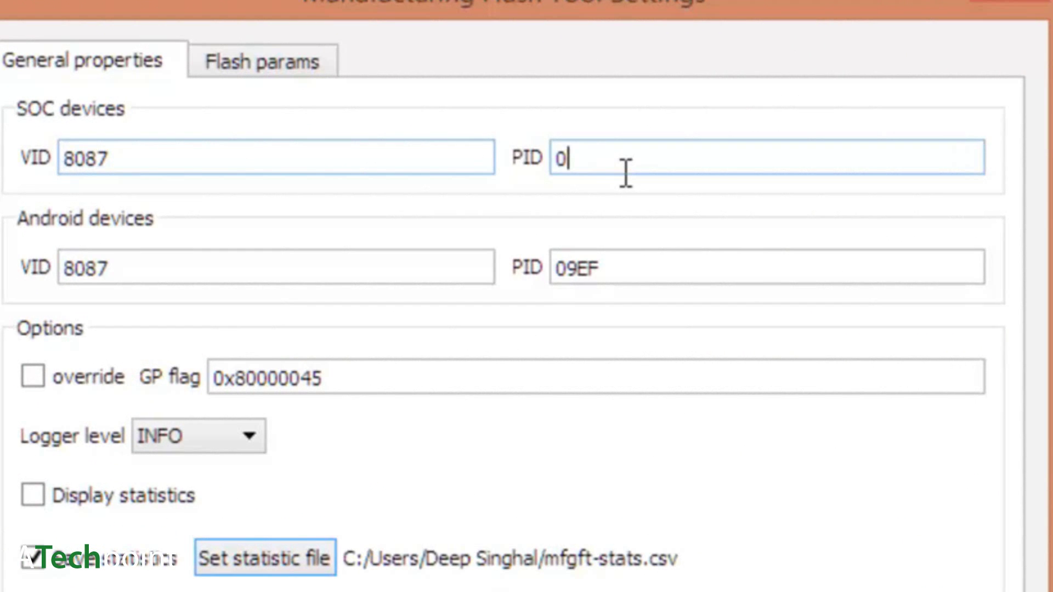
{"action": "type", "text": "A^"}
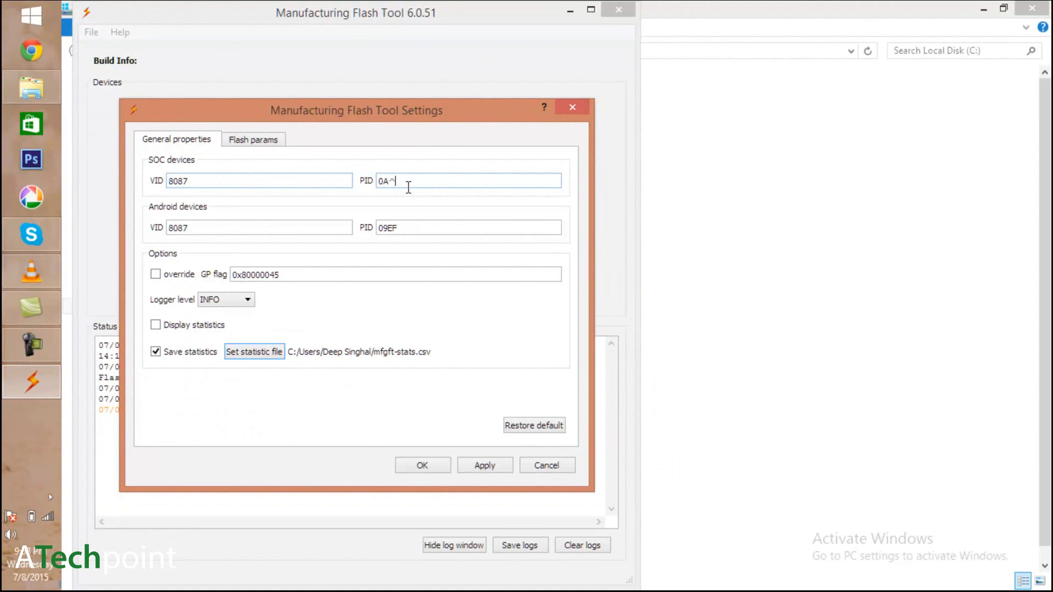
{"action": "type", "text": "5"}
{"action": "left_click_drag", "start_coordinate": [248, 227], "coordinate": [61, 212]}
{"action": "left_click", "coordinate": [422, 226]}
{"action": "left_click", "coordinate": [422, 465]}
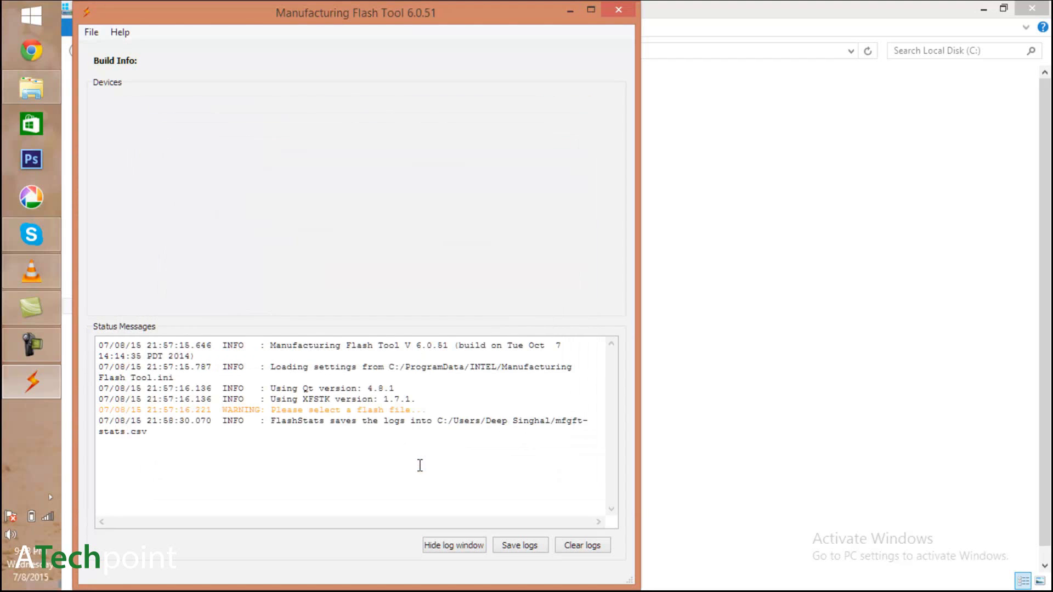
{"action": "left_click", "coordinate": [92, 32]}
{"action": "left_click", "coordinate": [111, 53]}
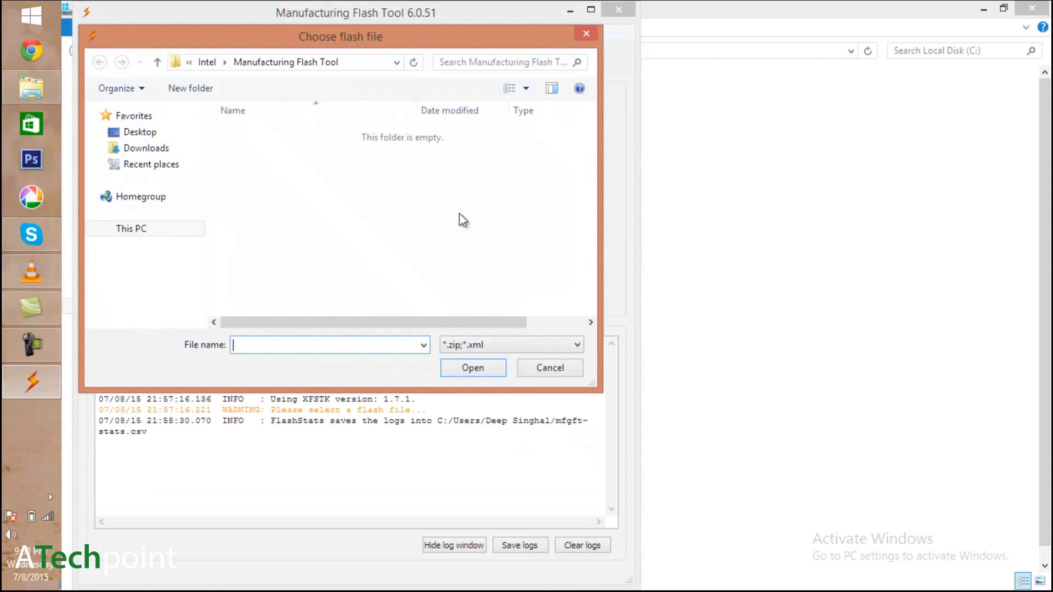
{"action": "scroll", "coordinate": [163, 134], "scroll_direction": "down", "scroll_amount": 2}
{"action": "left_click", "coordinate": [159, 141]}
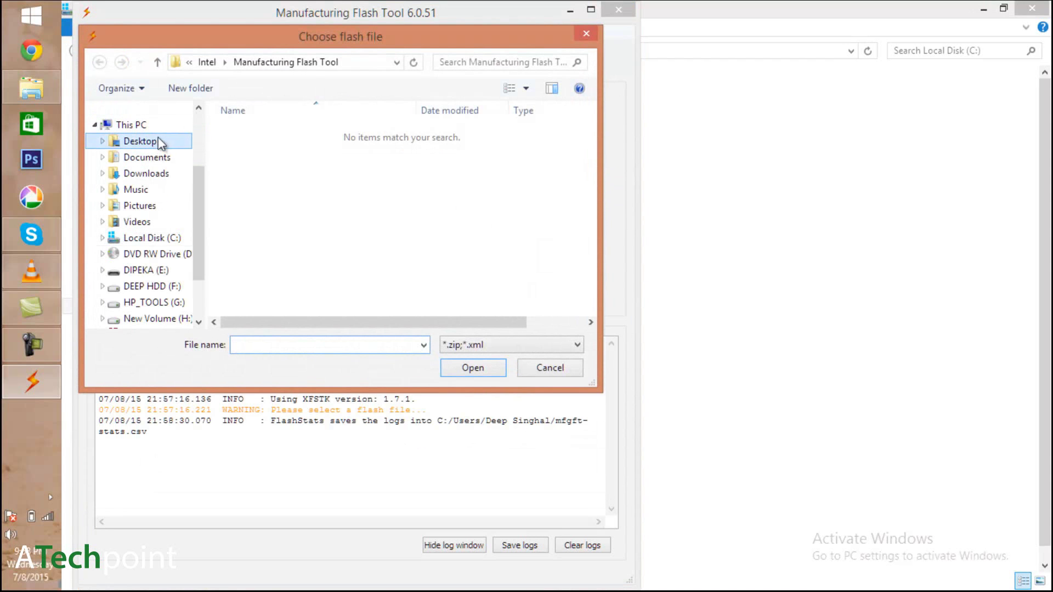
{"action": "scroll", "coordinate": [515, 197], "scroll_direction": "down", "scroll_amount": 10}
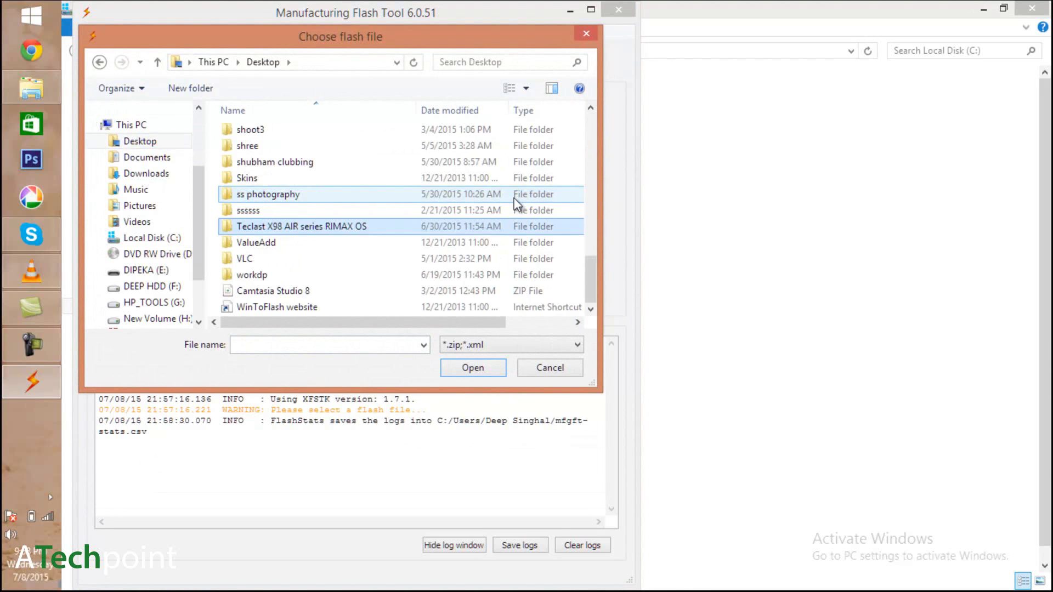
{"action": "key", "text": "Return"}
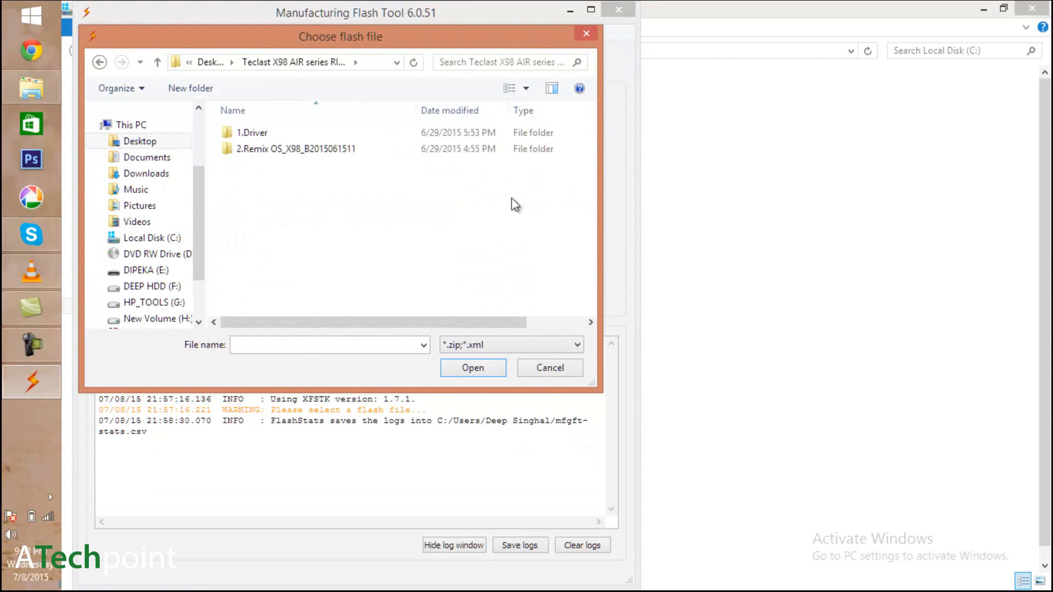
{"action": "left_click", "coordinate": [311, 152]}
{"action": "double_click", "coordinate": [312, 153]}
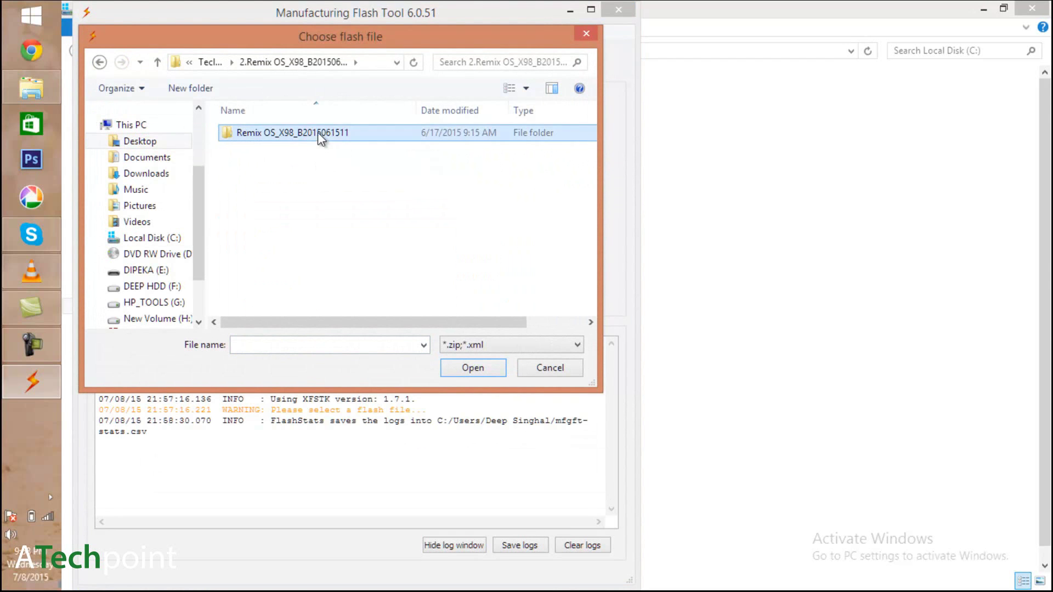
{"action": "double_click", "coordinate": [318, 133]}
{"action": "left_click", "coordinate": [355, 156]}
{"action": "double_click", "coordinate": [354, 157]}
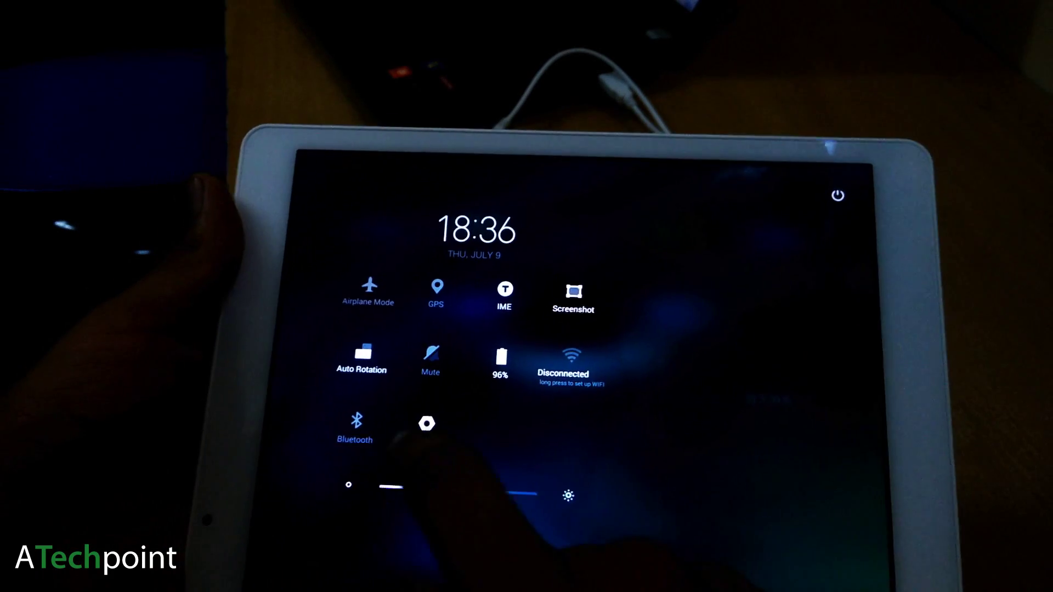
Go to Settings > About tablet to see Remix OS 1.0 on Android 4.4.4
{"action": "left_click", "coordinate": [376, 409]}
{"action": "left_click", "coordinate": [294, 341]}
{"action": "scroll", "coordinate": [329, 329], "scroll_direction": "down", "scroll_amount": 5}
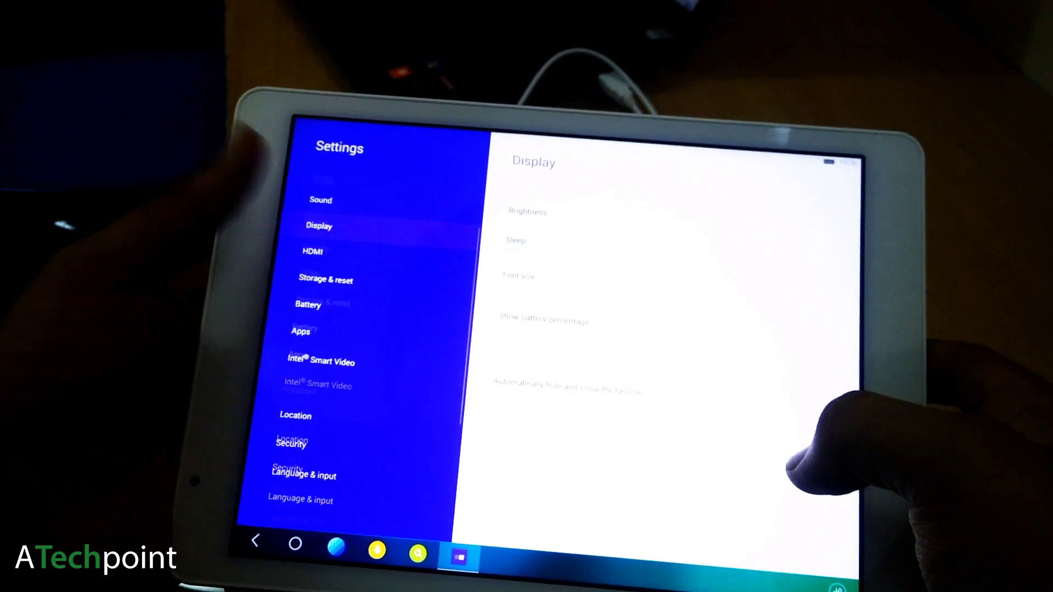
{"action": "left_click", "coordinate": [288, 508]}
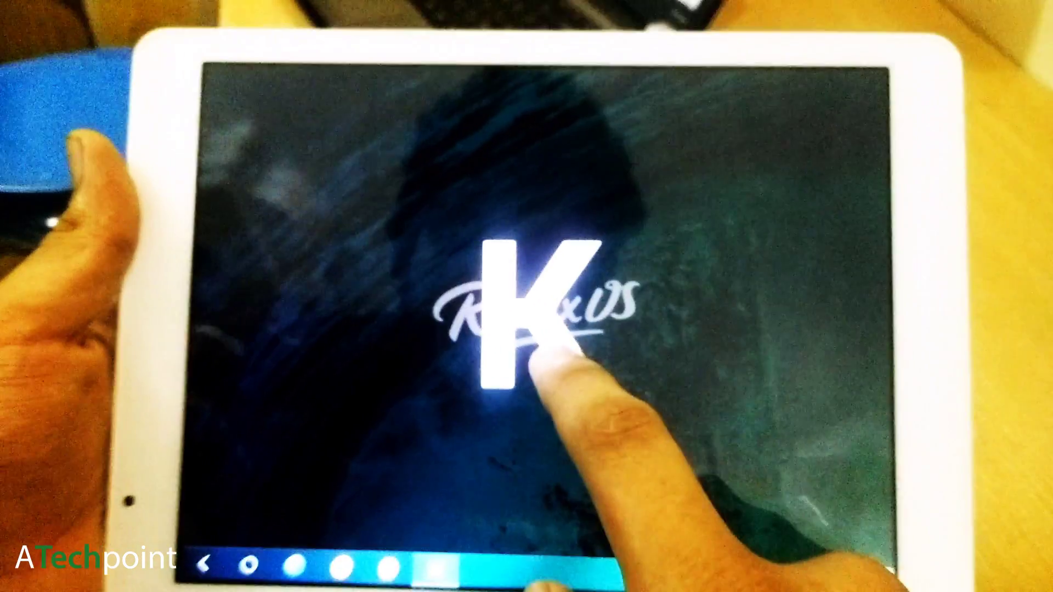
Tap the spinning K logo repeatedly until the KitKat Android 4.4.4 logo appears
{"action": "left_click", "coordinate": [546, 351]}
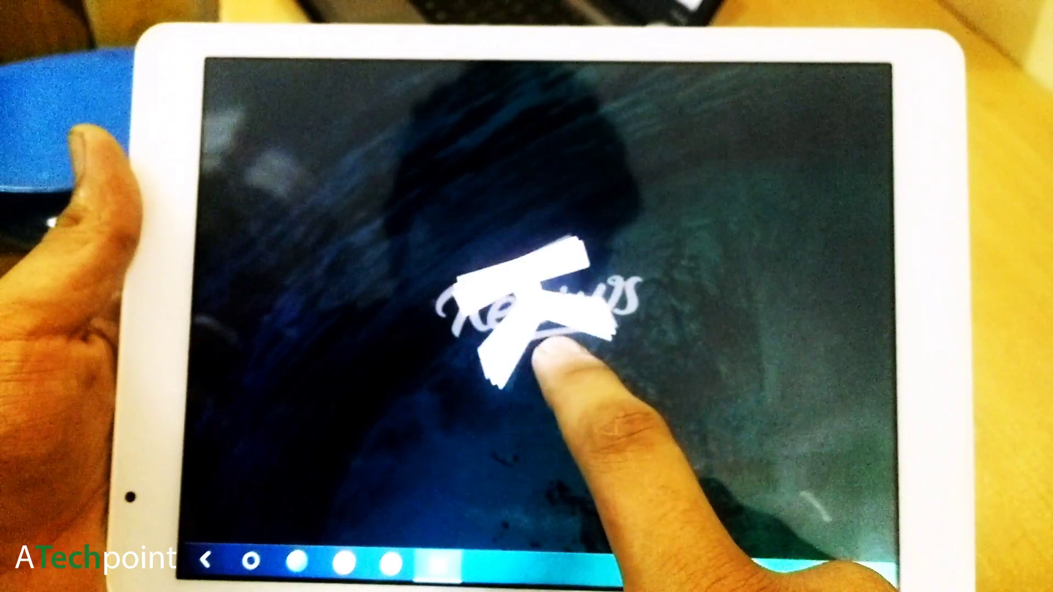
{"action": "left_click", "coordinate": [552, 340]}
{"action": "left_click", "coordinate": [554, 335]}
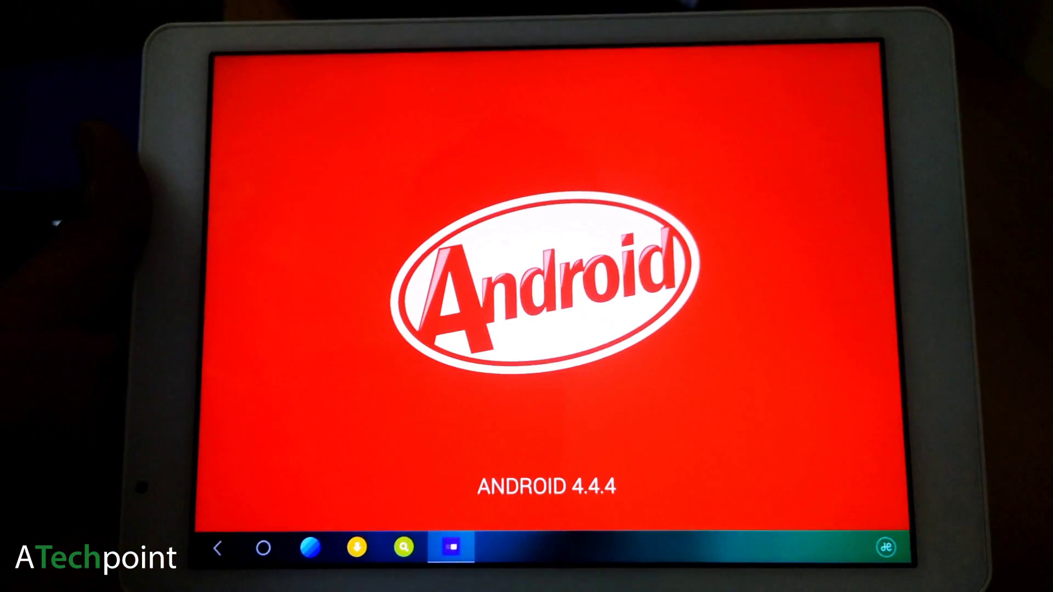